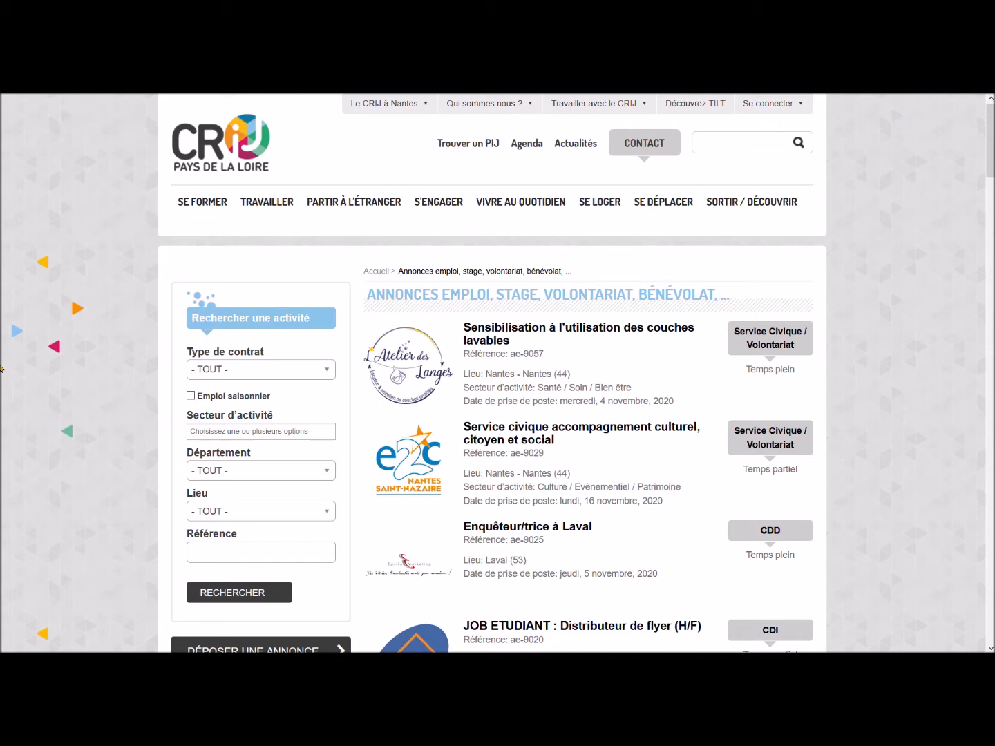
Filter the job ads by contract type CDI and the activity sector Services à la personne (soutien scolaire, garde d'enfants,…)
scroll(87, 407, "down", 1)
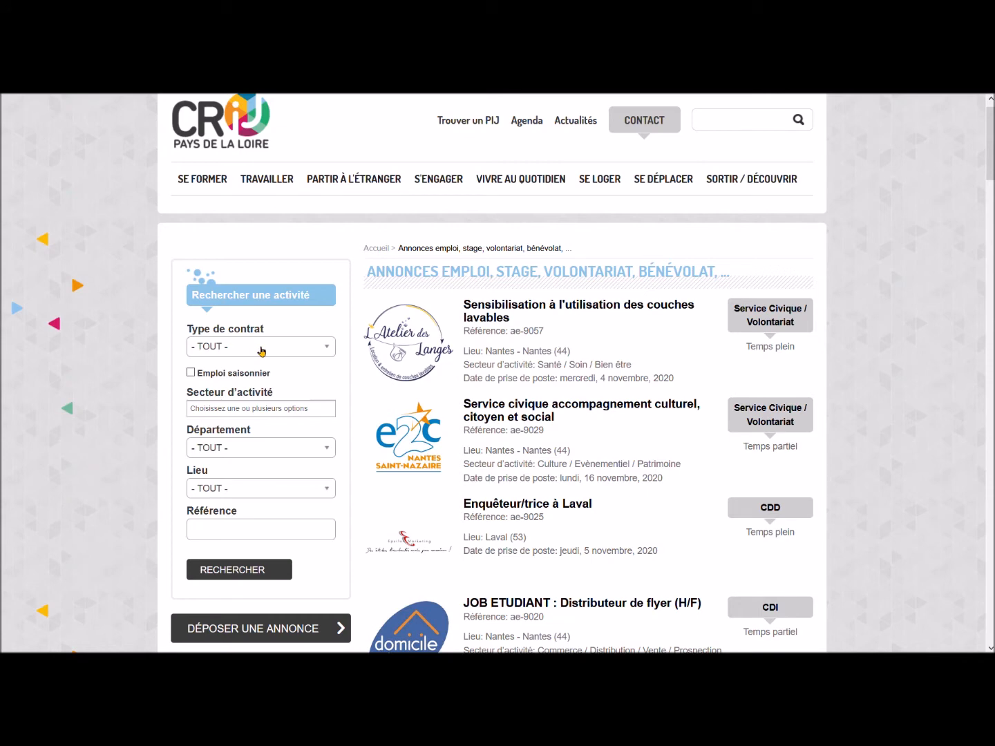
left_click(261, 350)
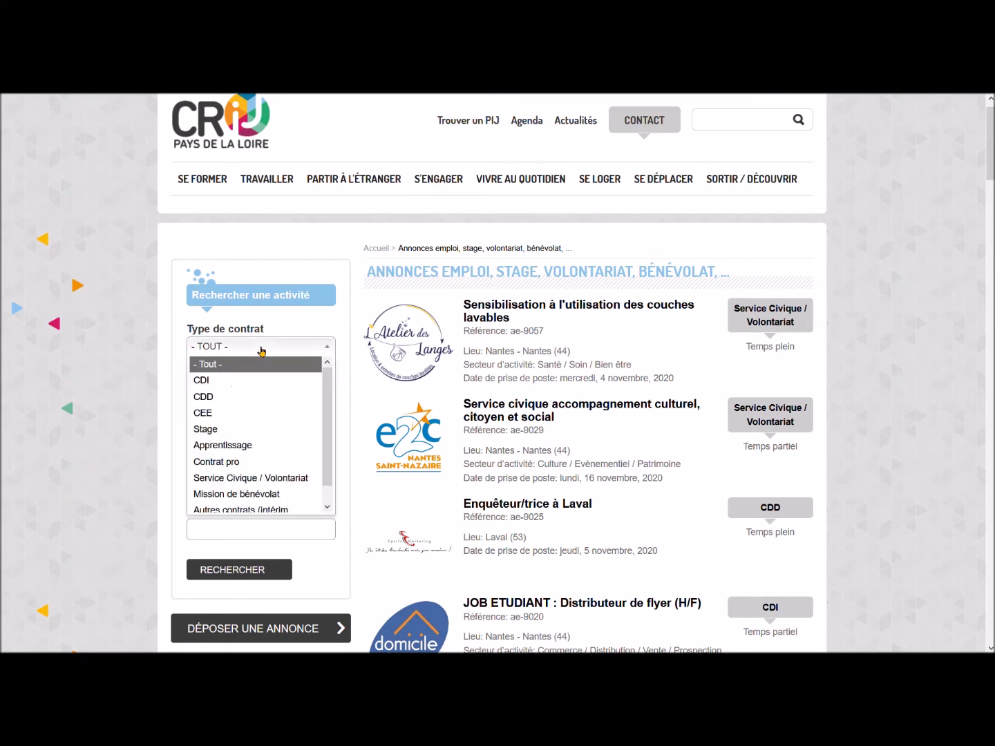
left_click(248, 382)
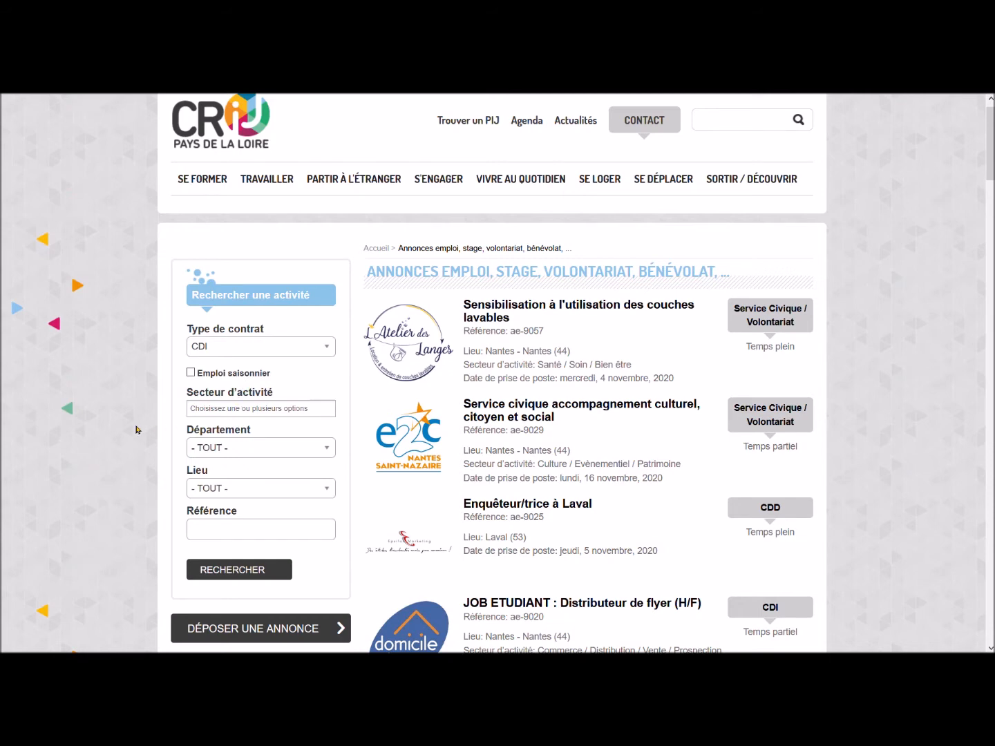
scroll(140, 428, "down", 1)
left_click(246, 390)
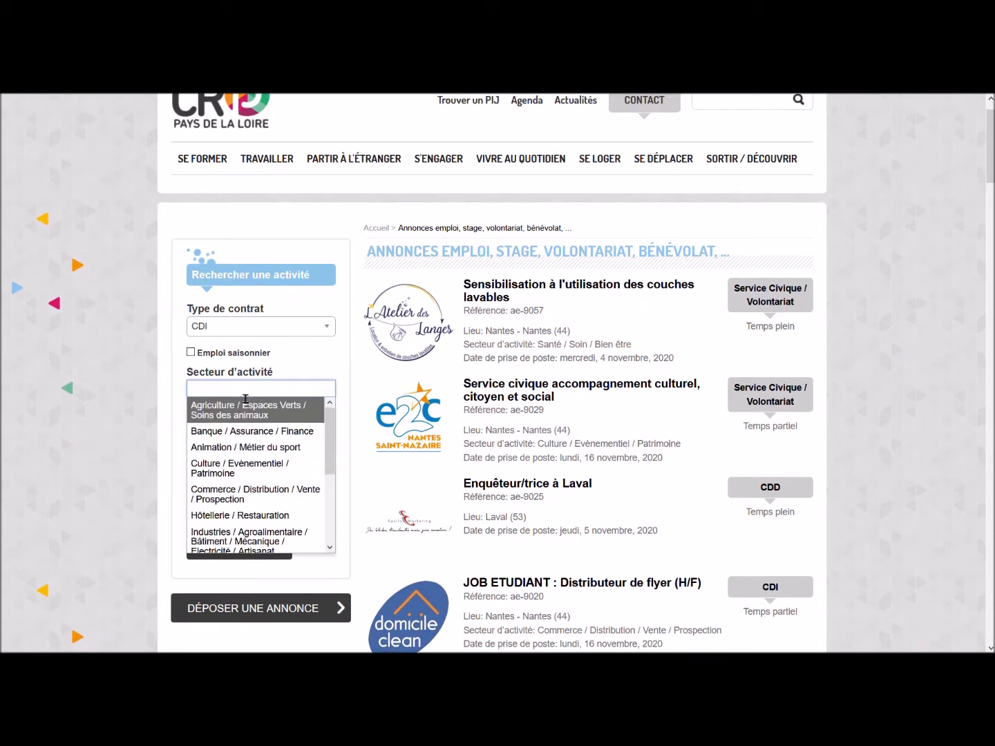
type("service")
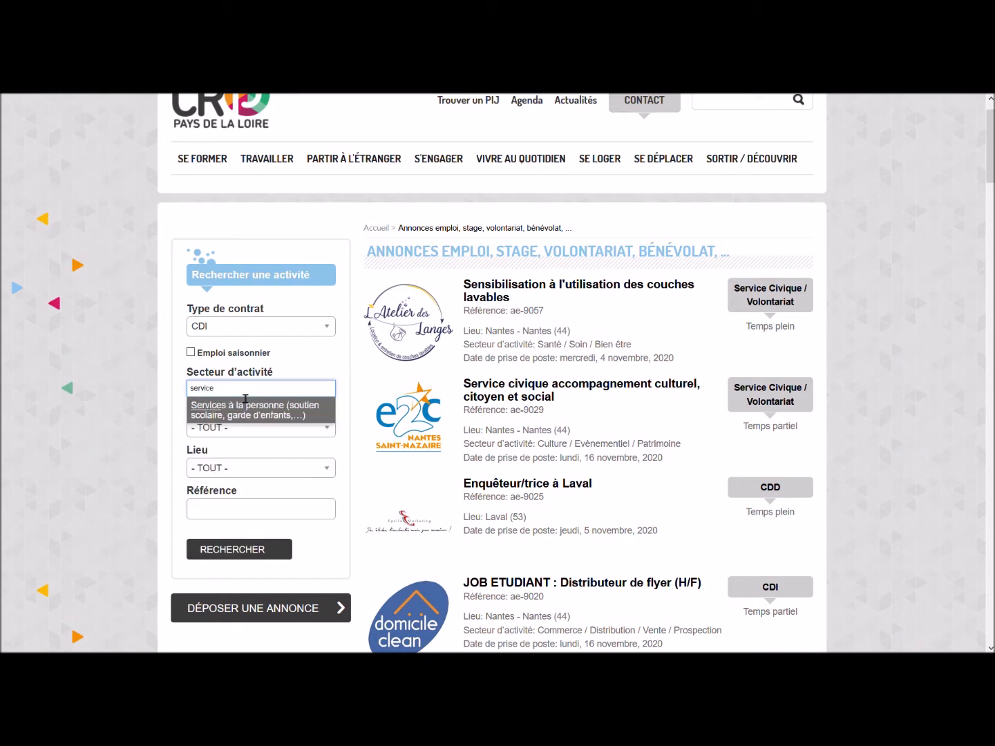
left_click(264, 413)
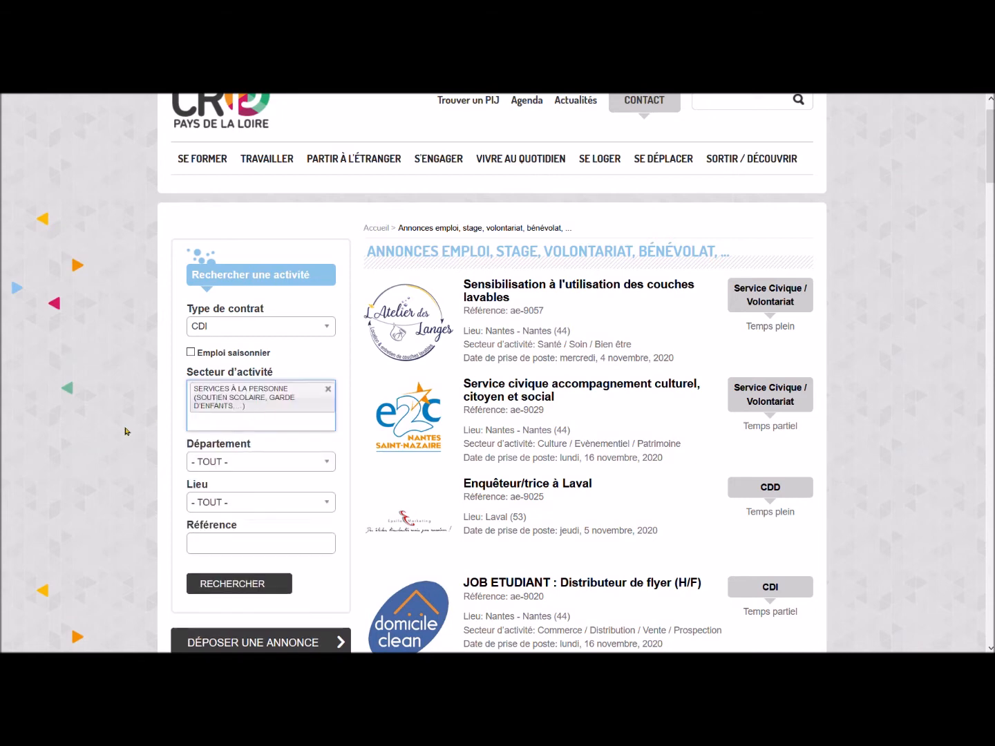
Set the ad search location to Saint-Herblain and run the search
scroll(125, 431, "down", 3)
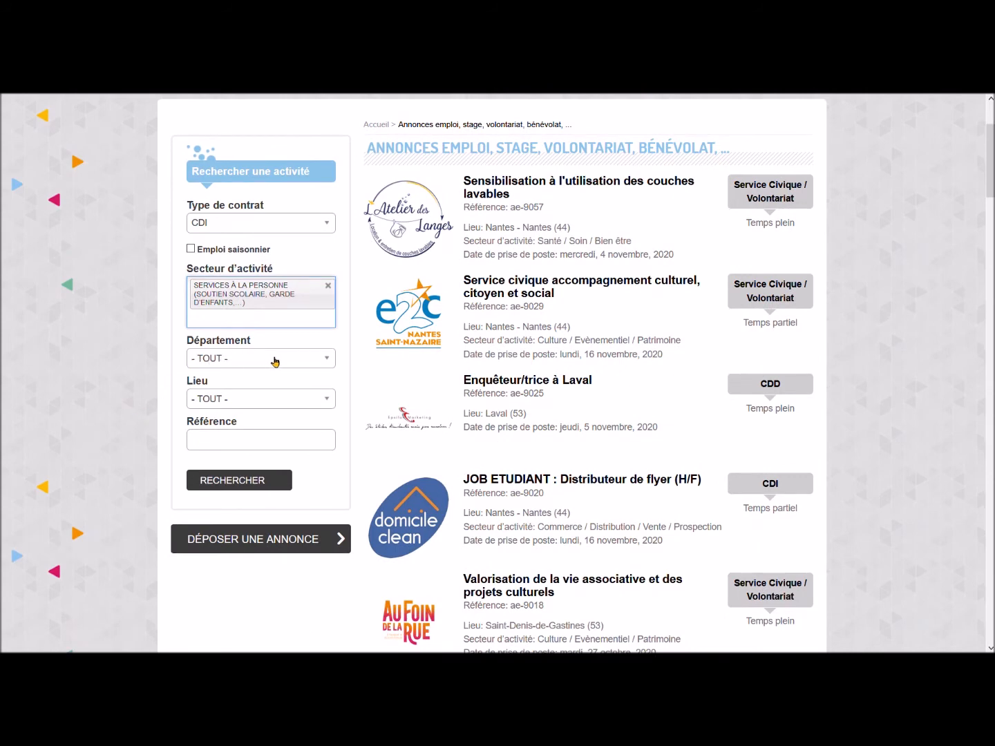
left_click(233, 406)
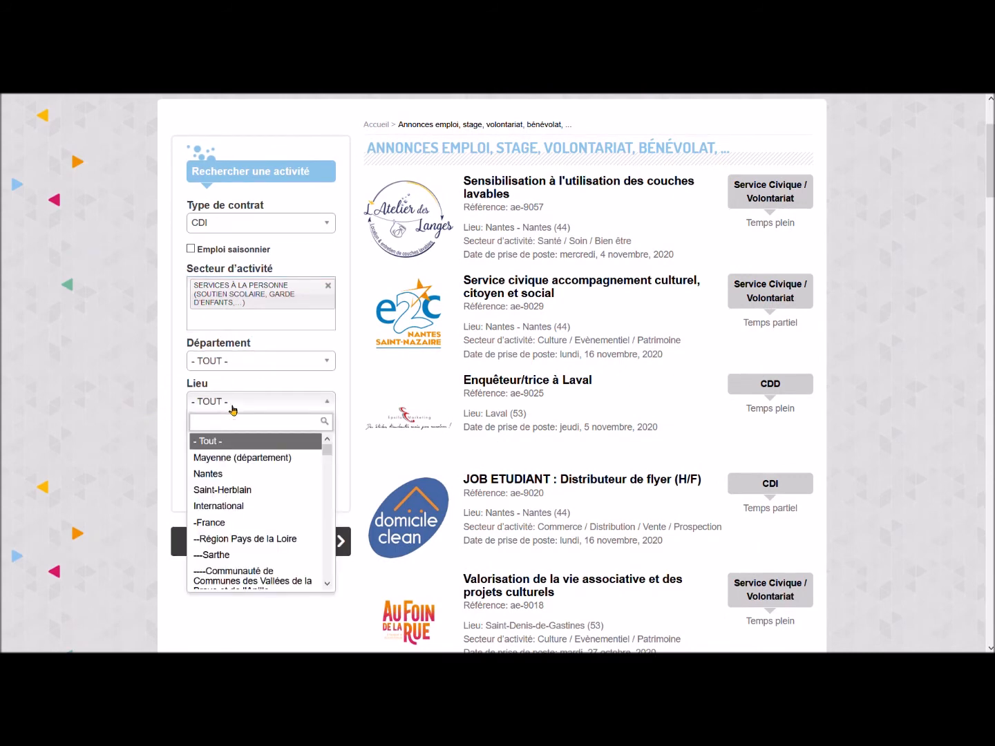
type("Saint-")
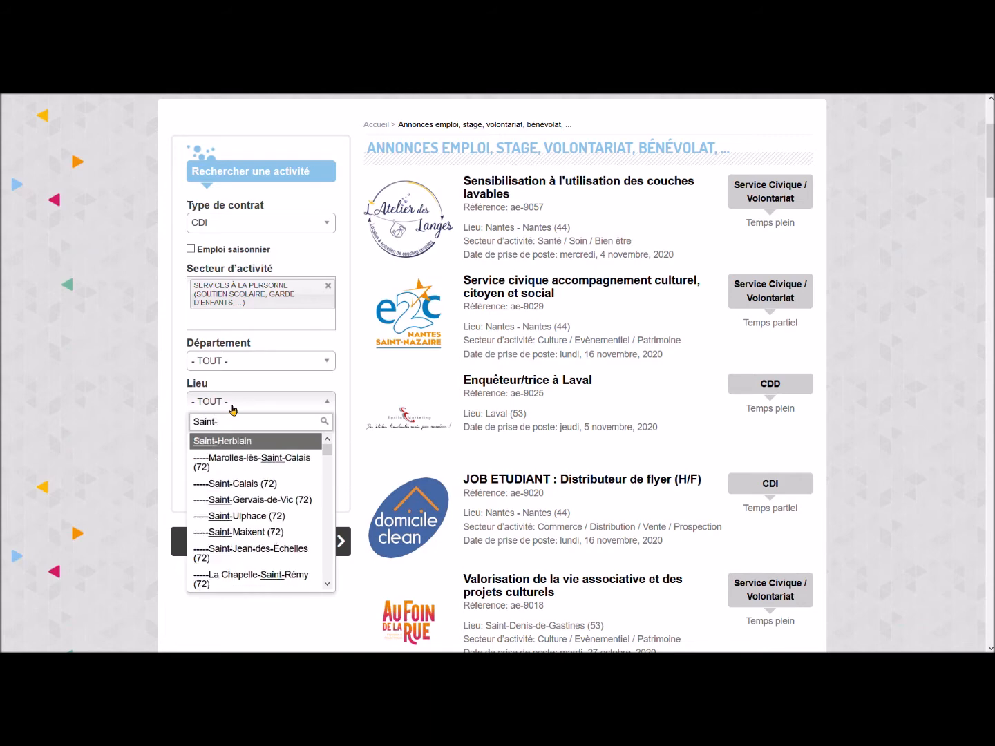
type("Herblain")
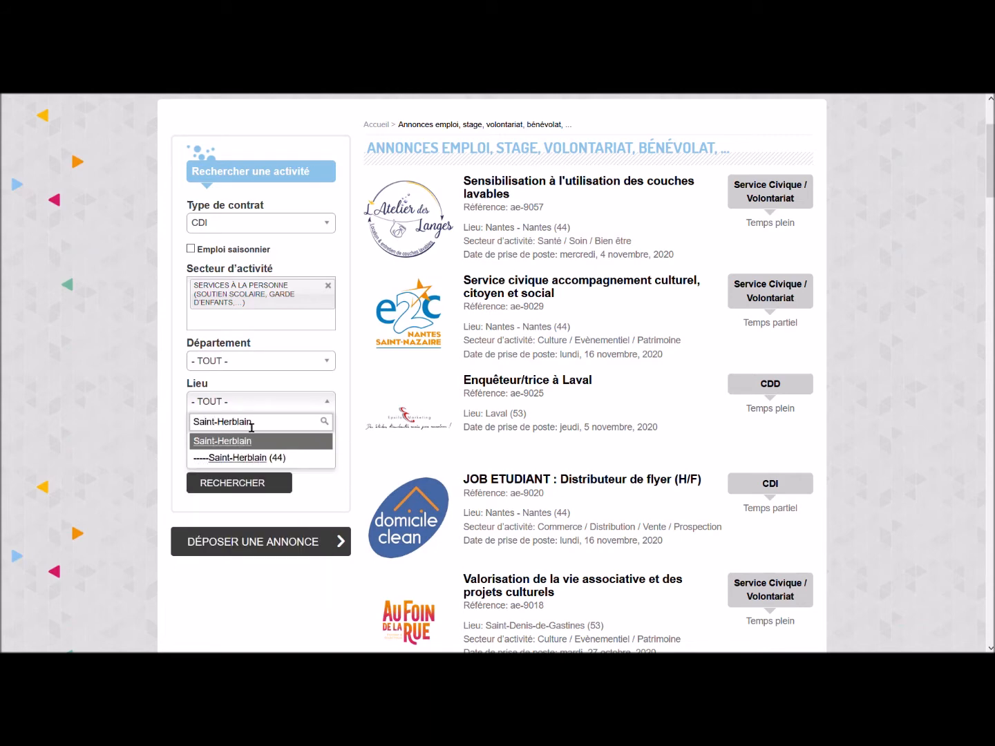
left_click(250, 440)
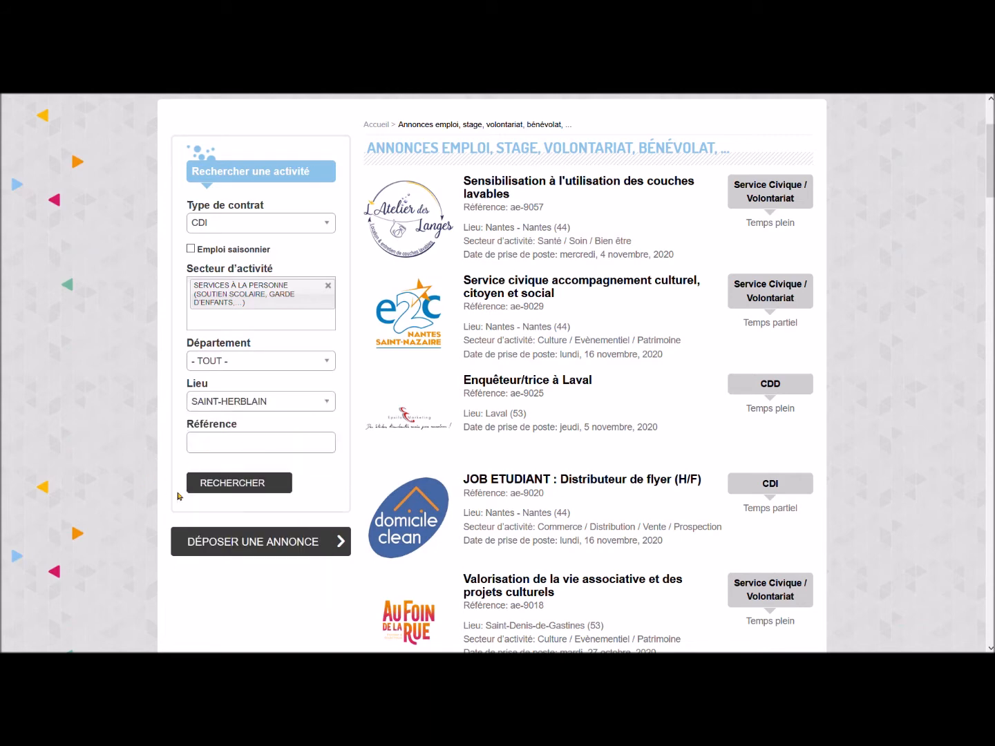
left_click(236, 493)
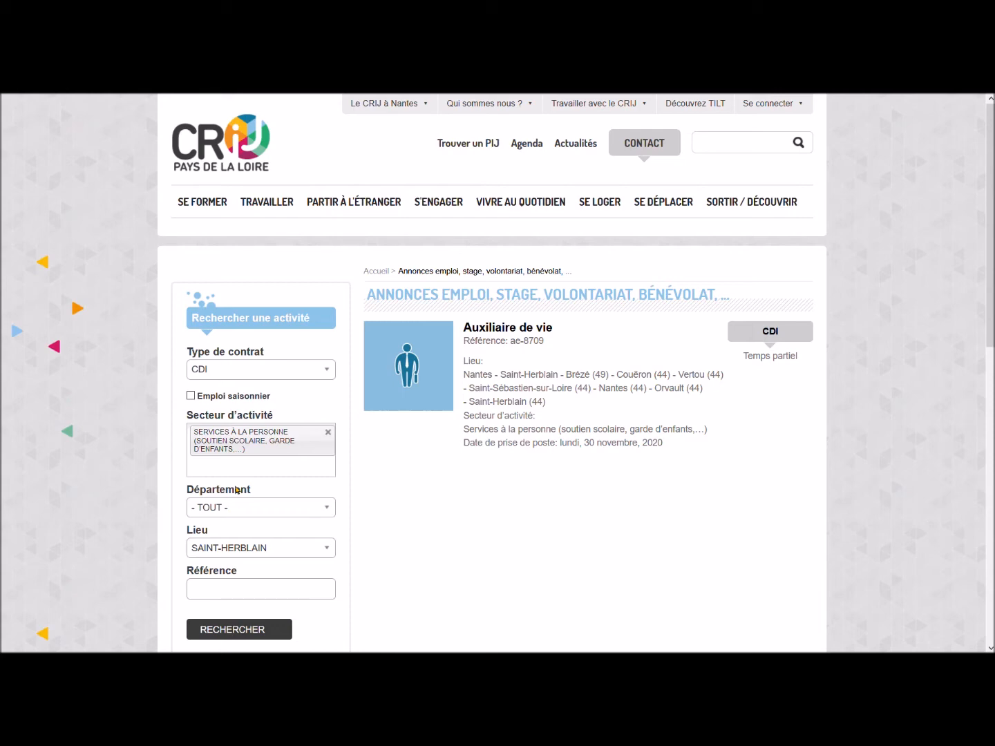
Open the Auxiliaire de vie ad, read through its details and open its PDF version
left_click(552, 407)
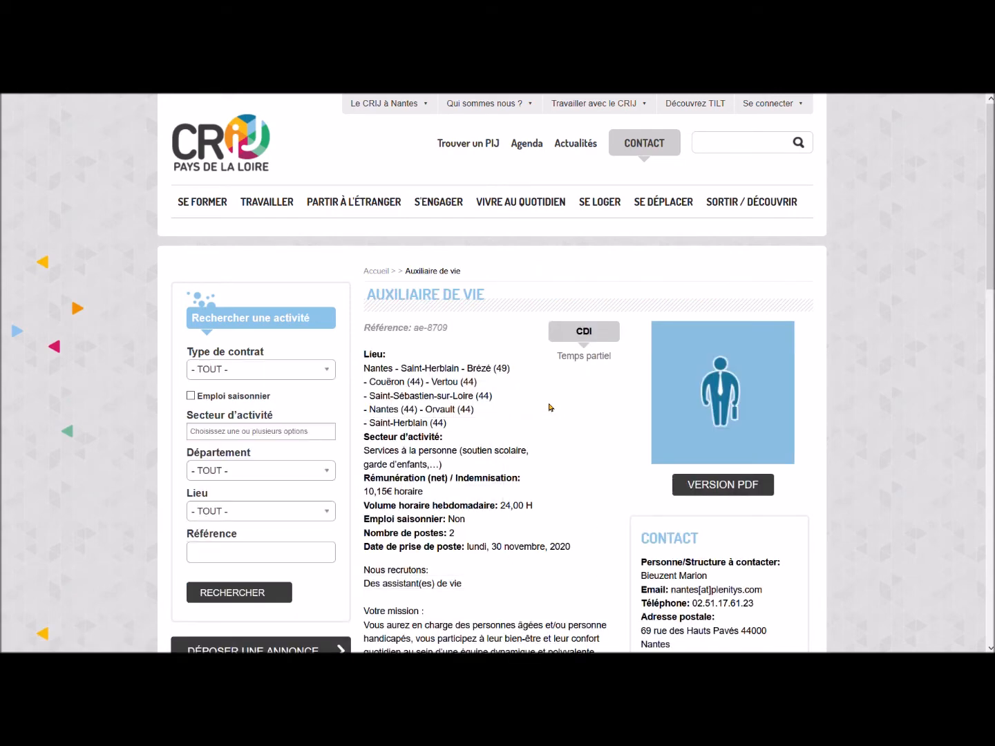
scroll(550, 407, "down", 3)
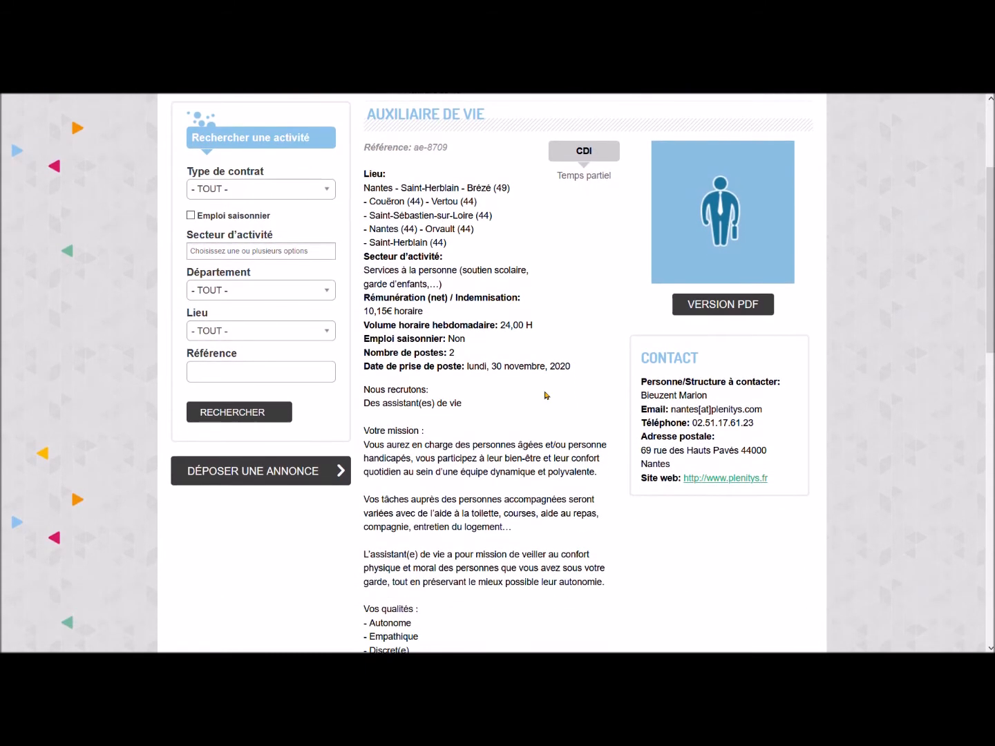
scroll(545, 395, "down", 1)
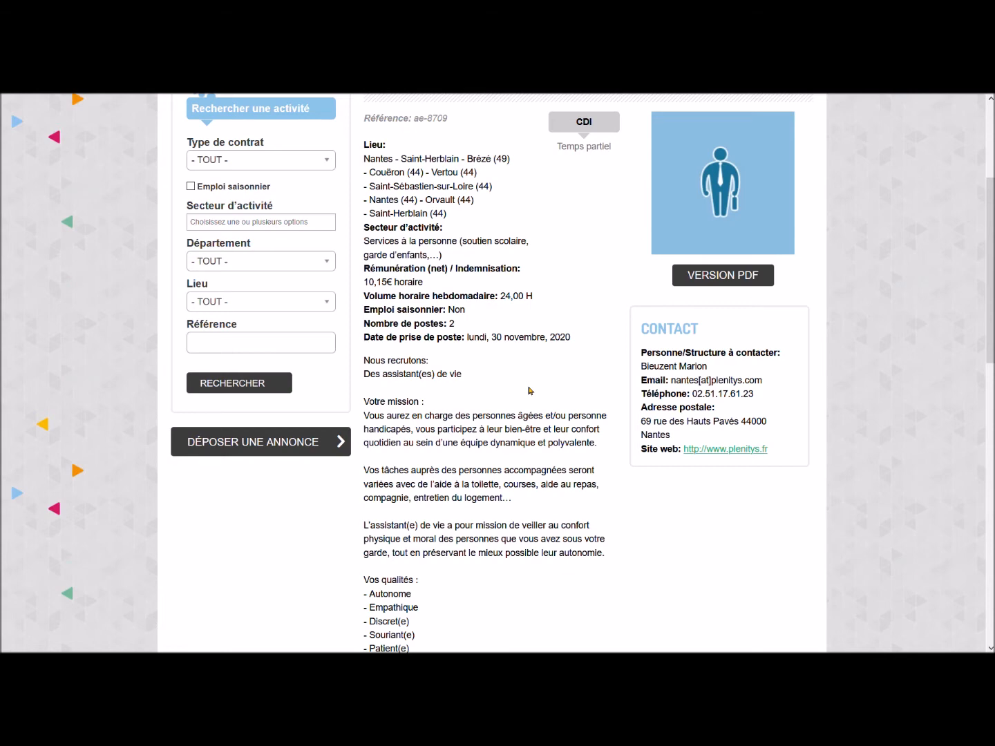
scroll(529, 391, "up", 2)
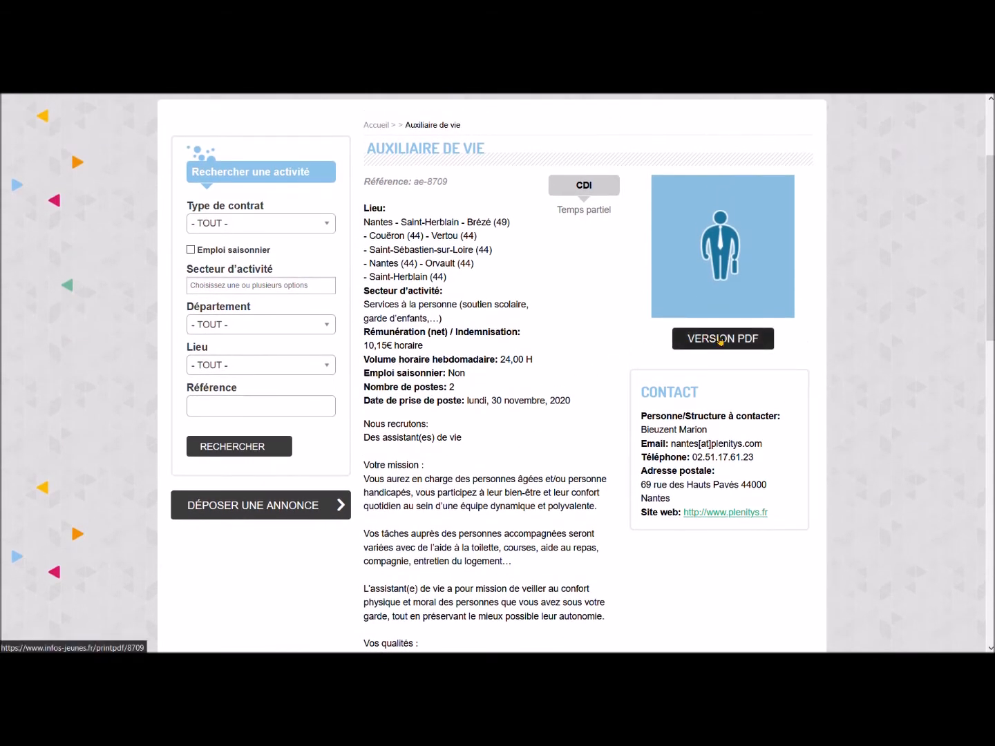
left_click(721, 338)
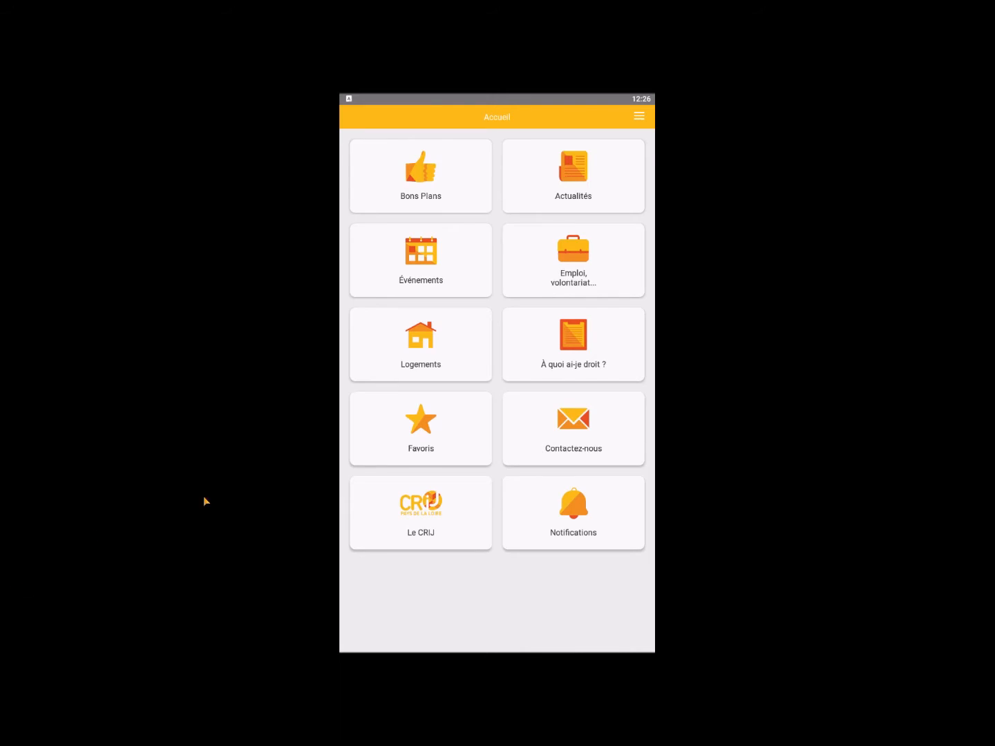
Switch to the CRIJ mobile app and set the job search to CDI contracts in the Services à la personne sector
left_click(575, 257)
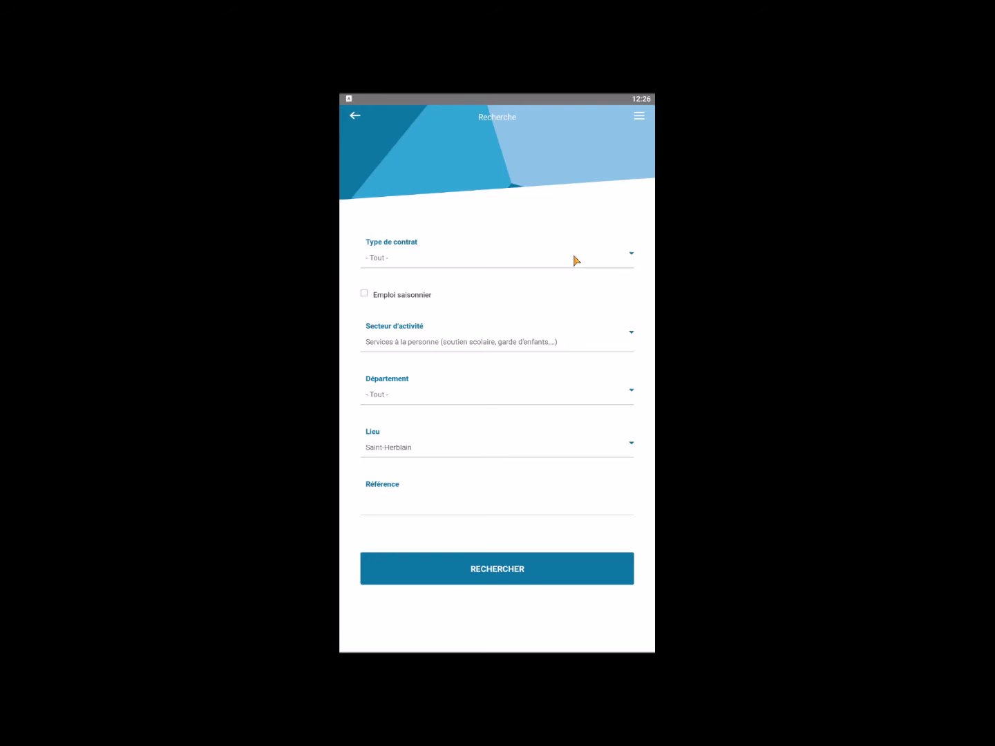
left_click(568, 266)
left_click(482, 270)
left_click(500, 345)
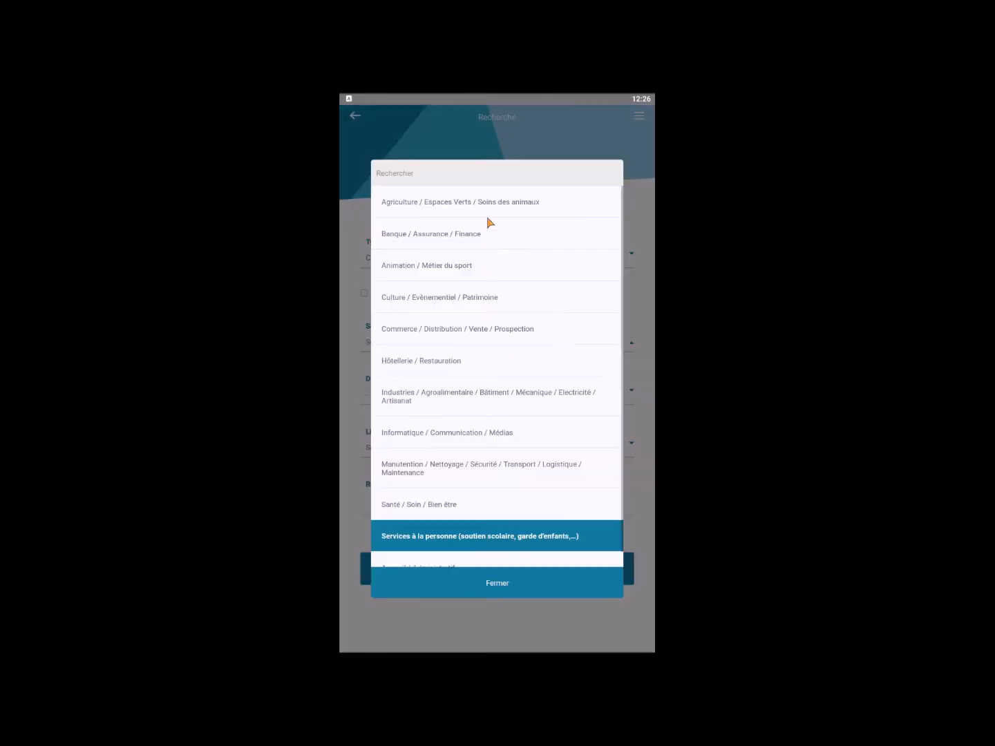
left_click(480, 544)
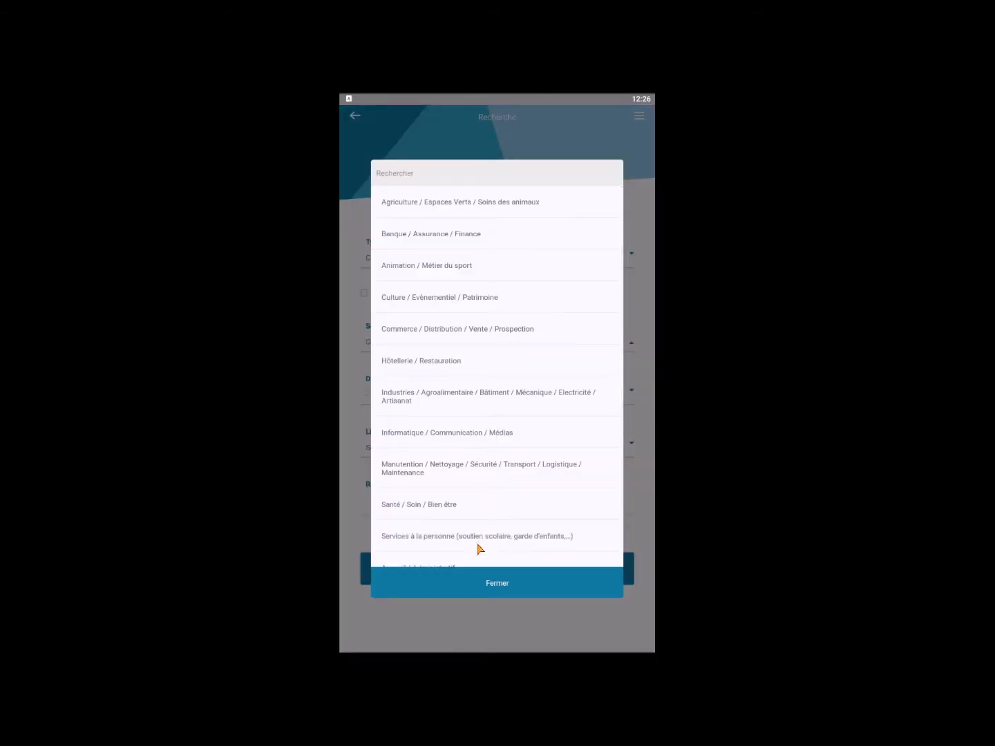
left_click(472, 584)
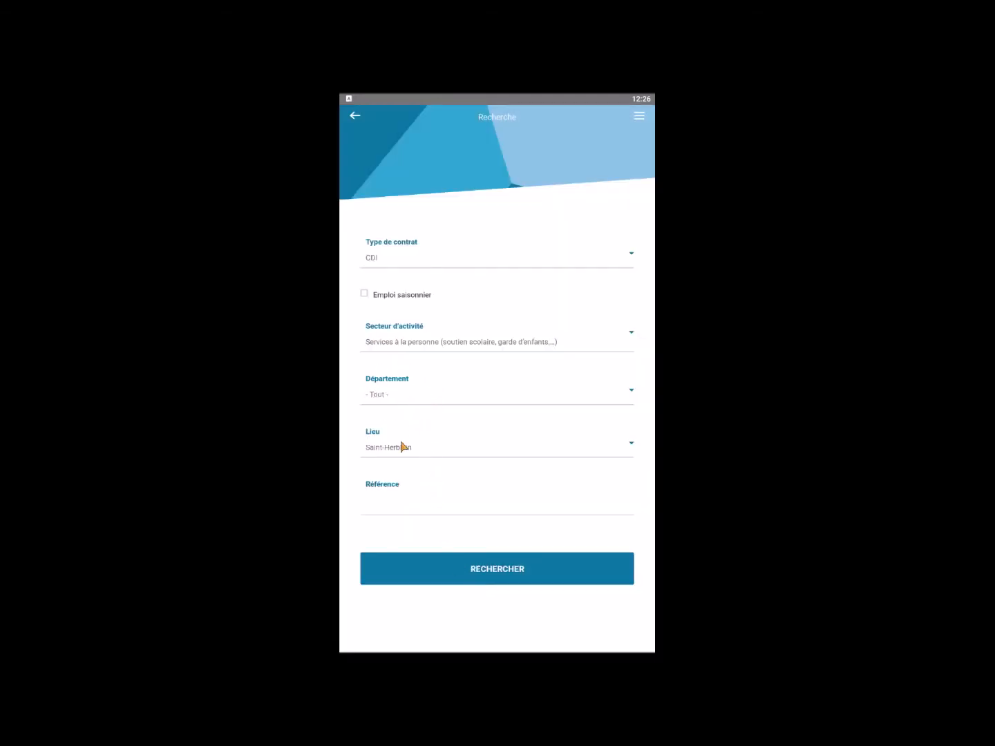
Choose Saint-Herblain as the location in the mobile app and run the job search
left_click(413, 459)
left_click(429, 386)
left_click(501, 567)
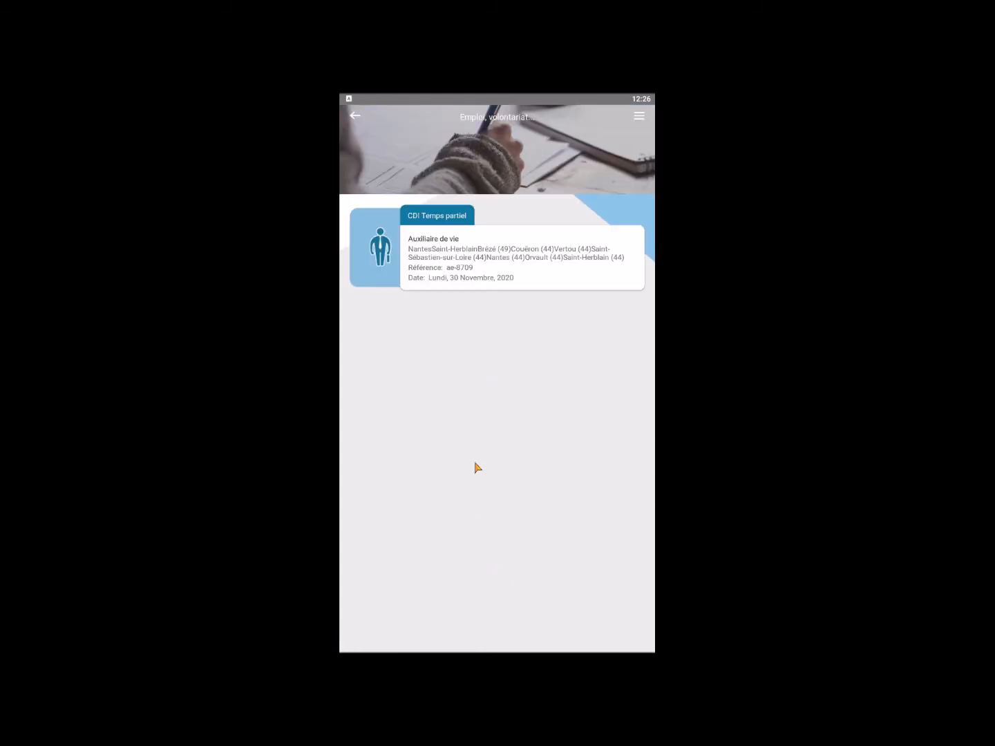
Open the Auxiliaire de vie ad in the mobile app and view its contact section
left_click(447, 277)
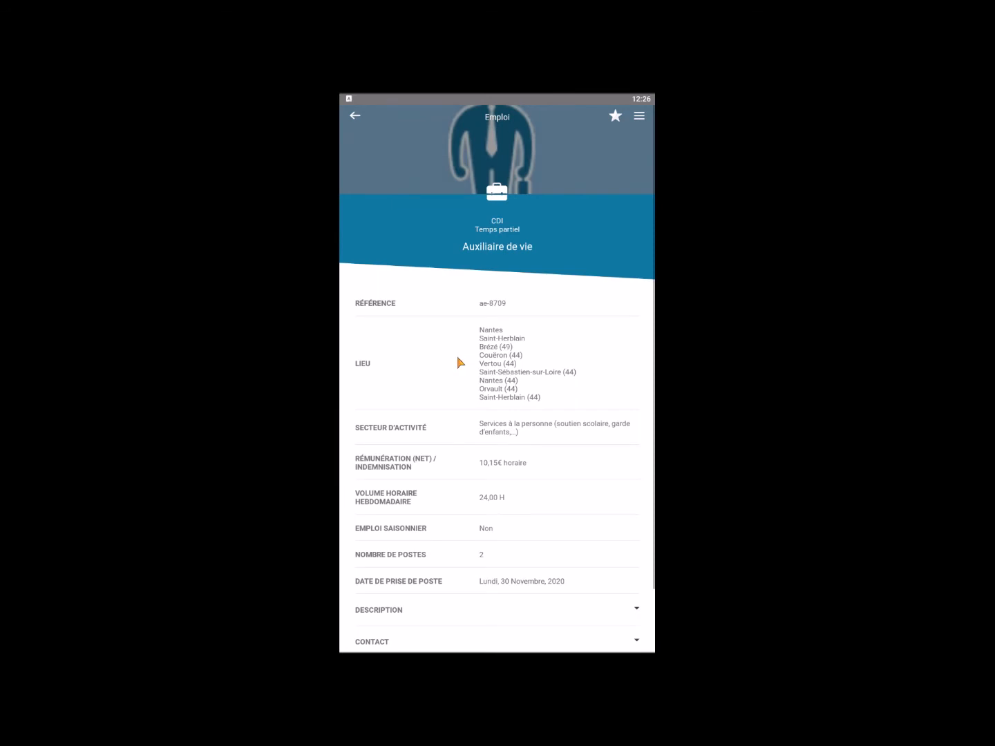
scroll(460, 361, "down", 2)
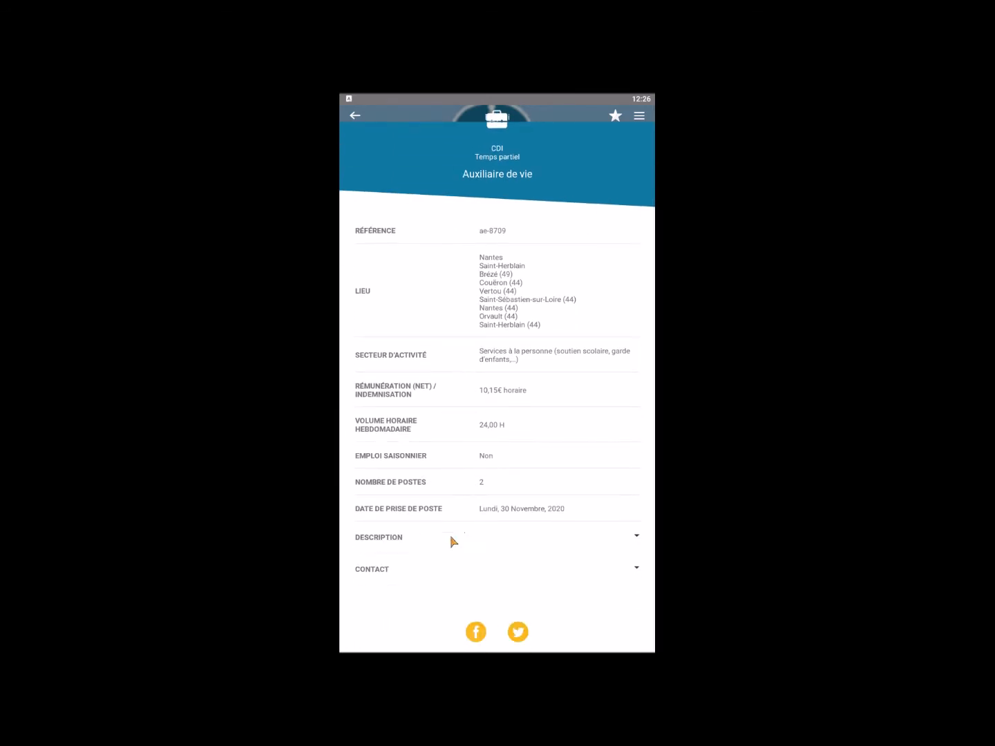
left_click(429, 565)
scroll(429, 565, "down", 2)
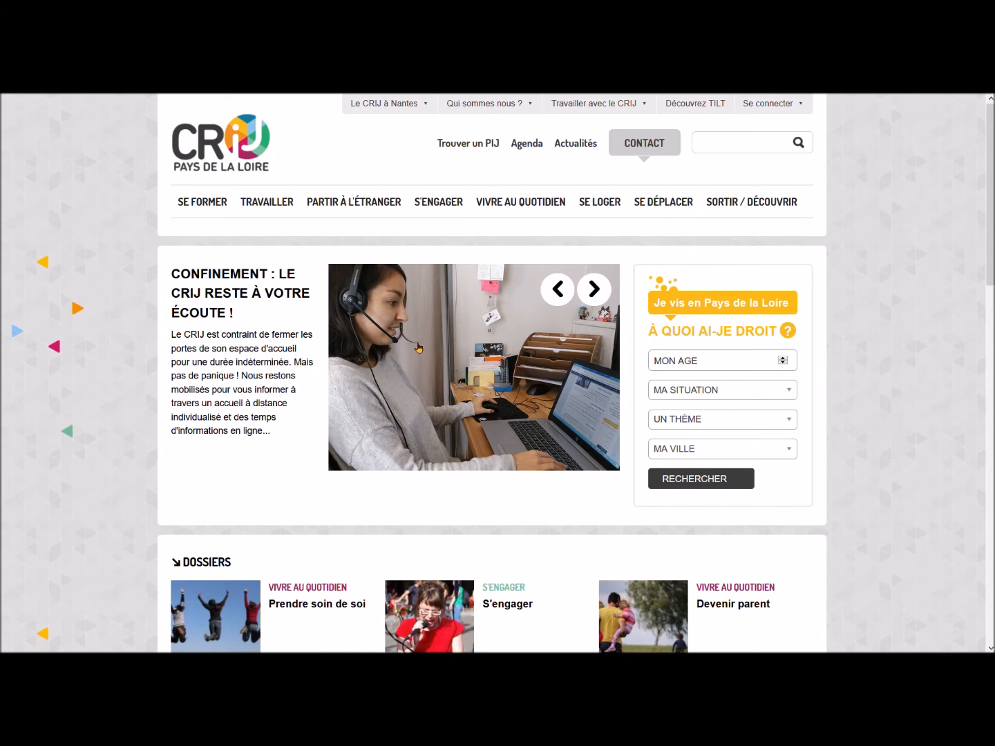
Return to the CRIJ website, open the sign-in page for posting an ad or event, and log in with the saved username and password
mouse_move(780, 103)
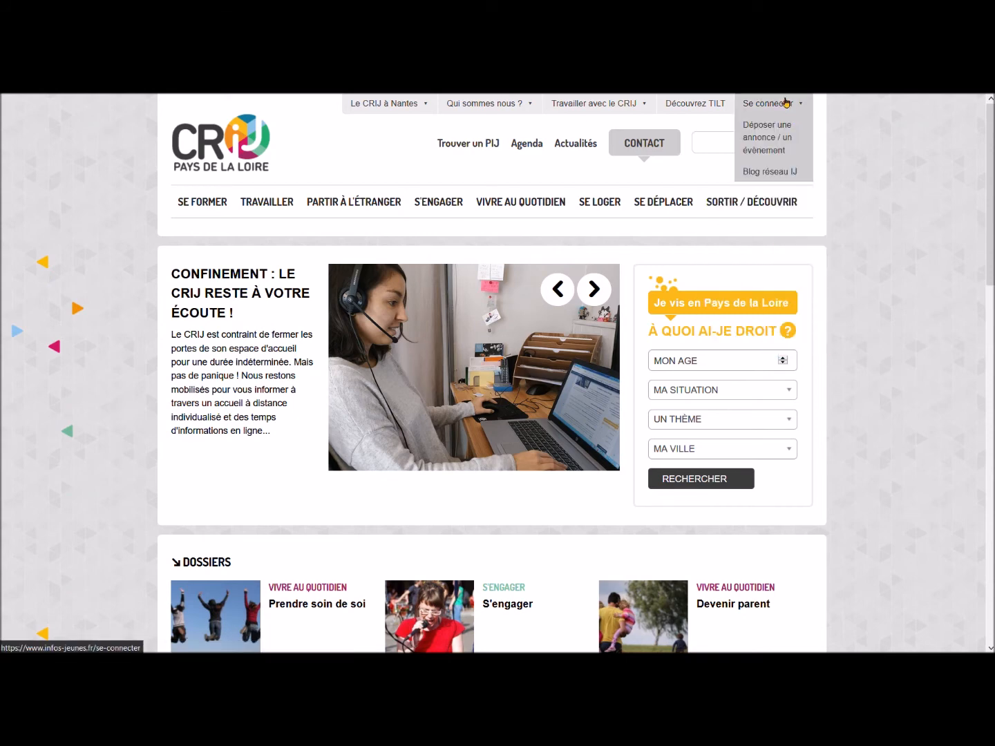
left_click(785, 103)
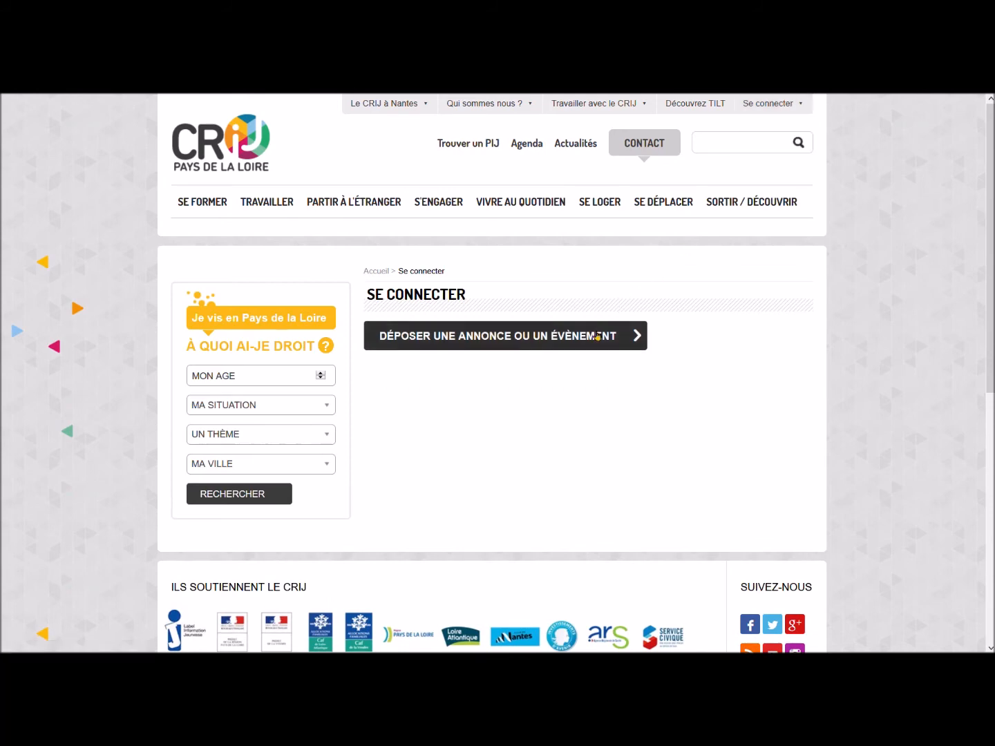
left_click(594, 336)
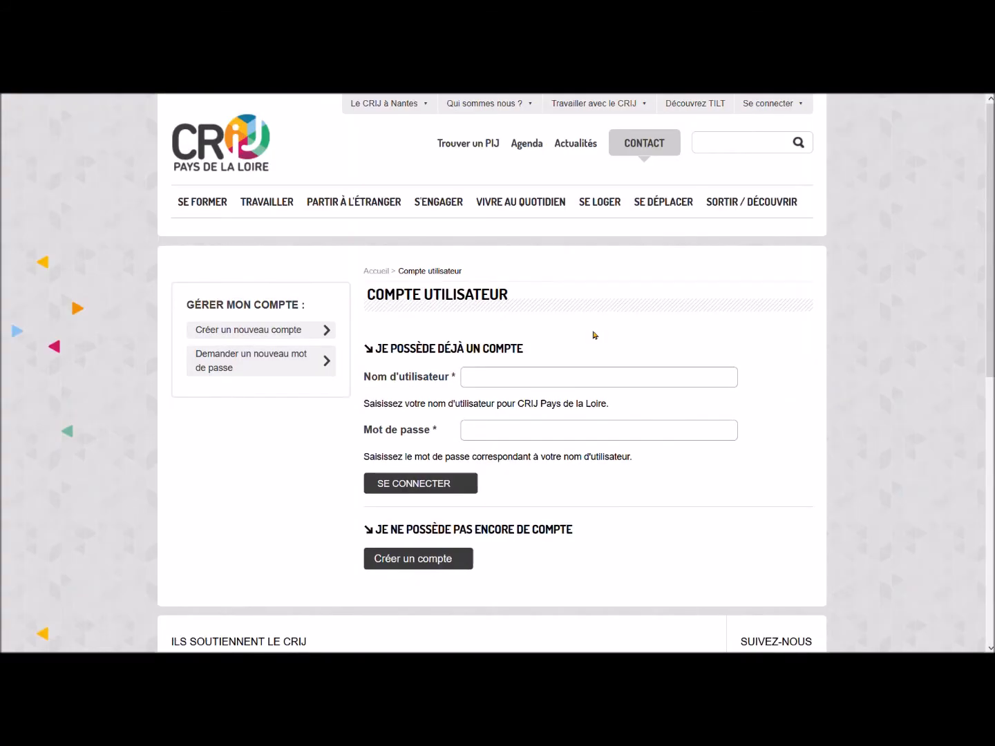
left_click(563, 378)
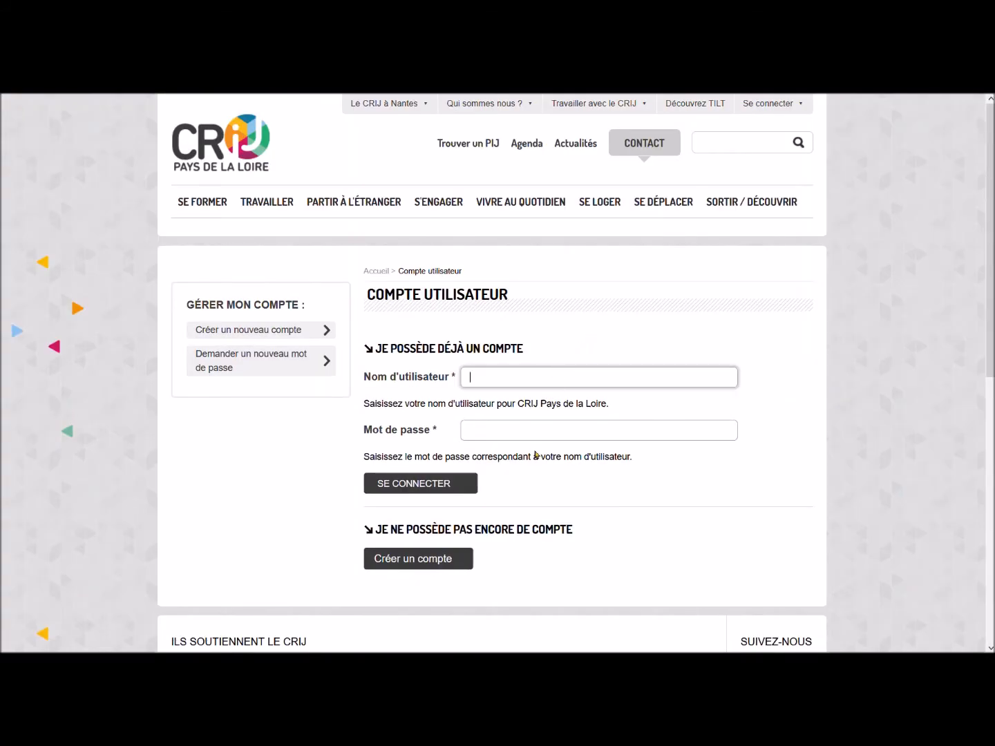
key("Down")
key("Return")
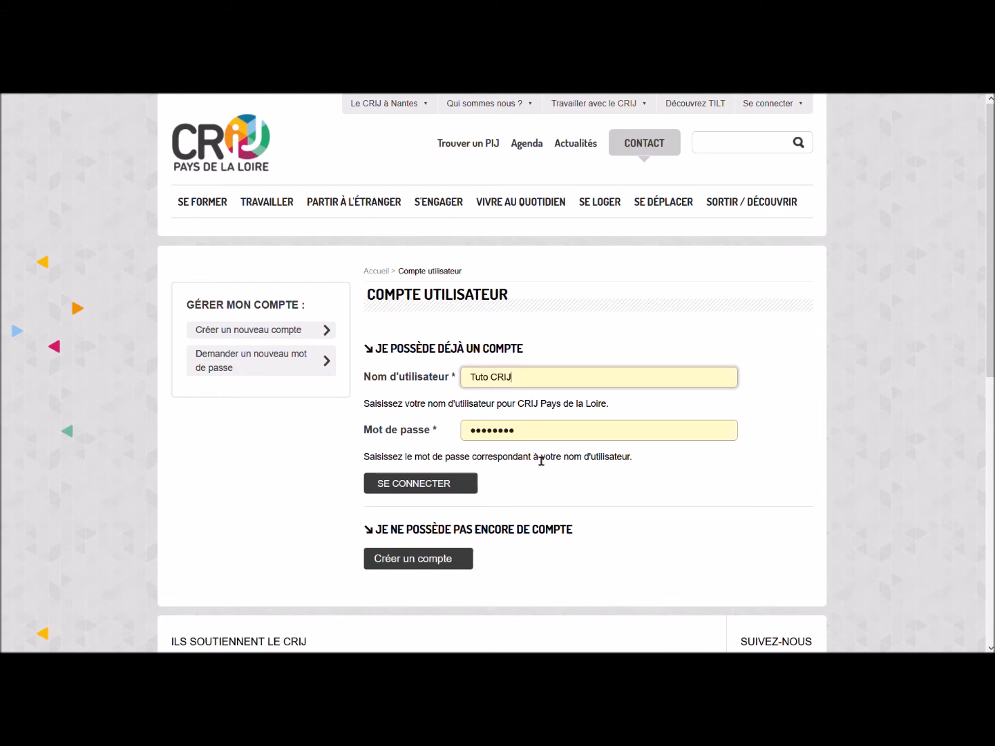
left_click(421, 489)
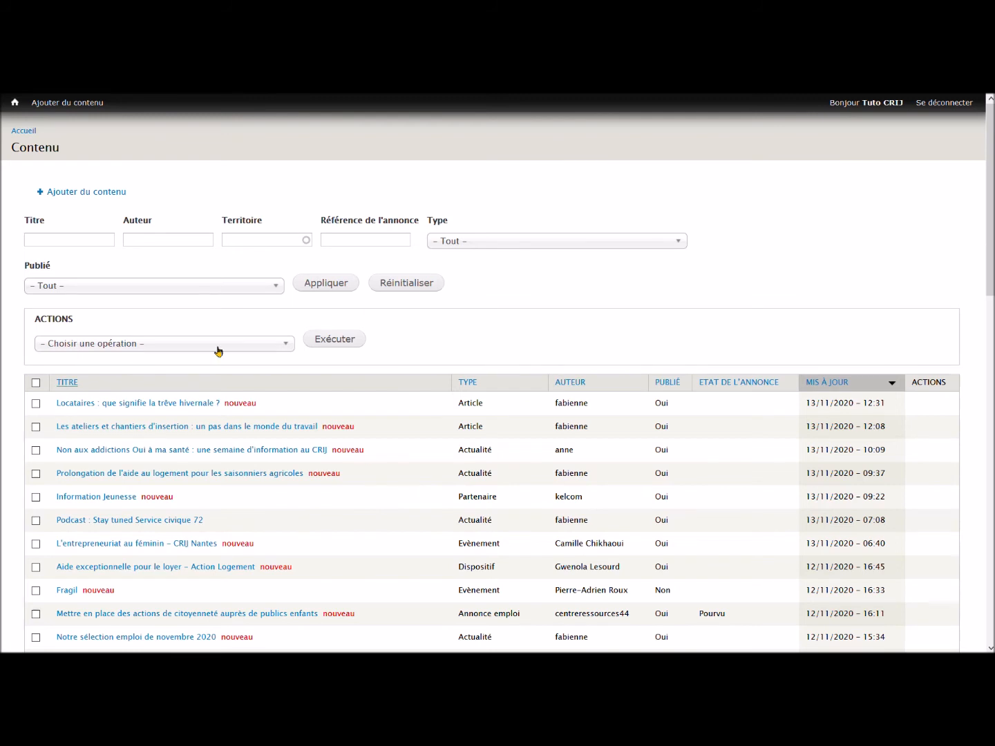
Start a new job ad (Annonce emploi) and enter "Poste" as its job title
left_click(99, 193)
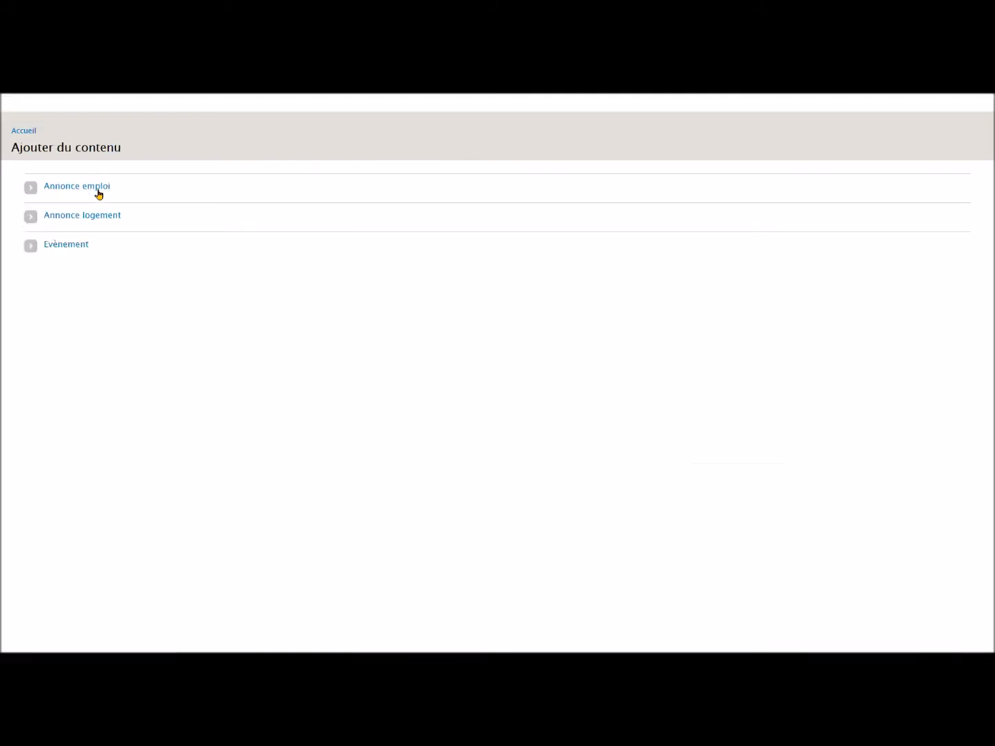
left_click(98, 193)
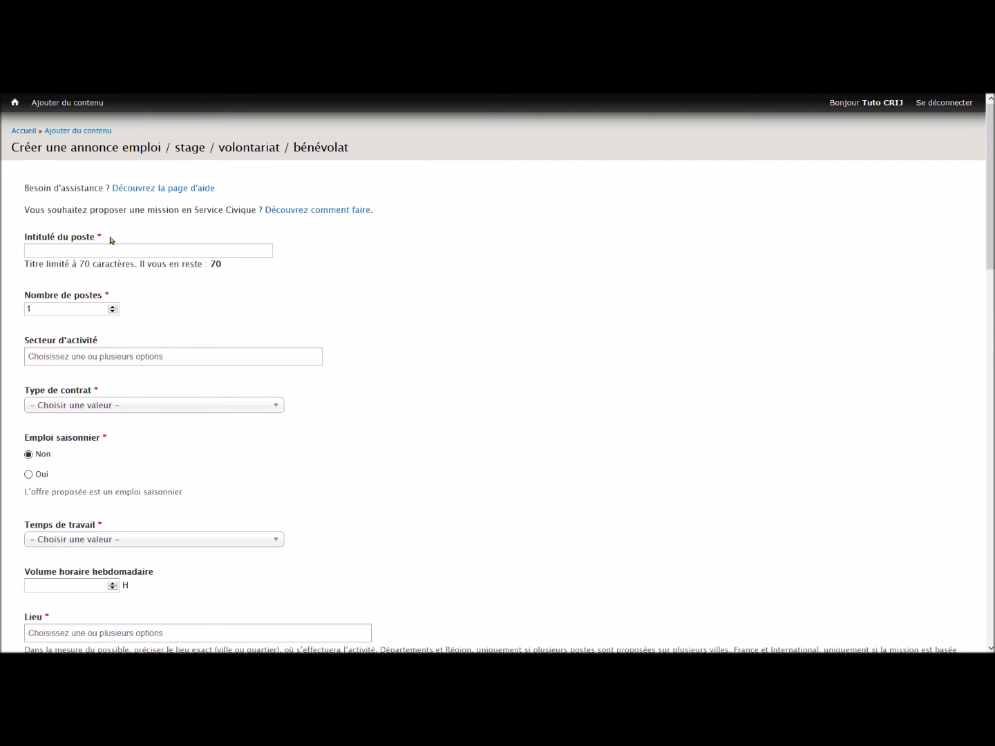
left_click(232, 253)
type("Poste")
Set the job ad's activity sector to "Animation / Métier du sport" and its contract type to CDI
scroll(193, 318, "down", 1)
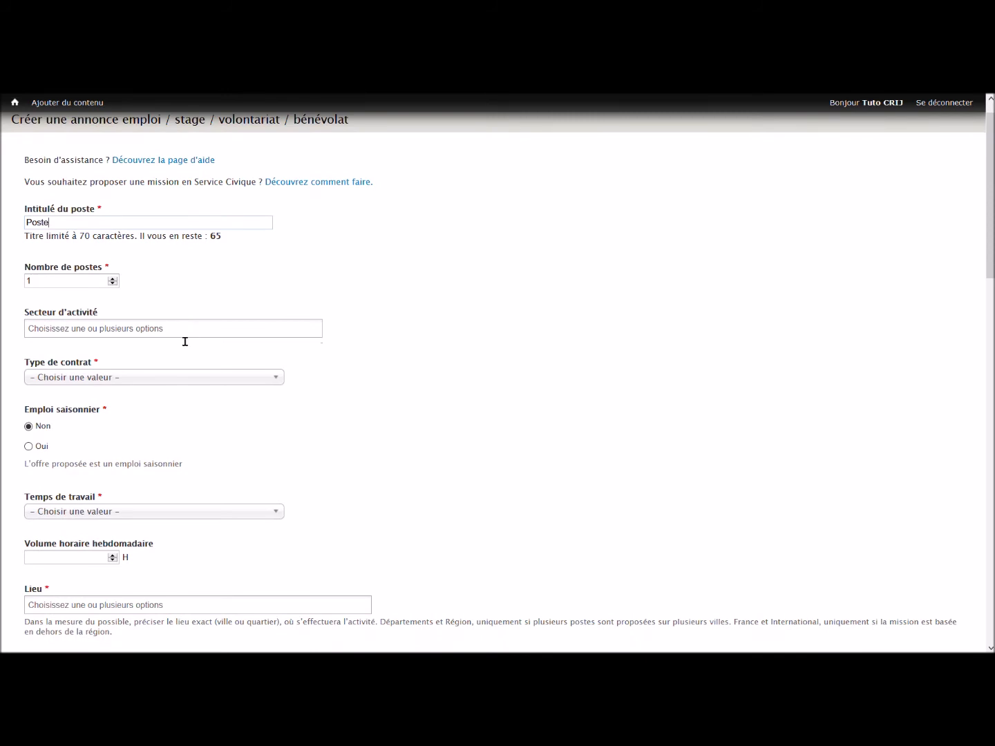
left_click(185, 336)
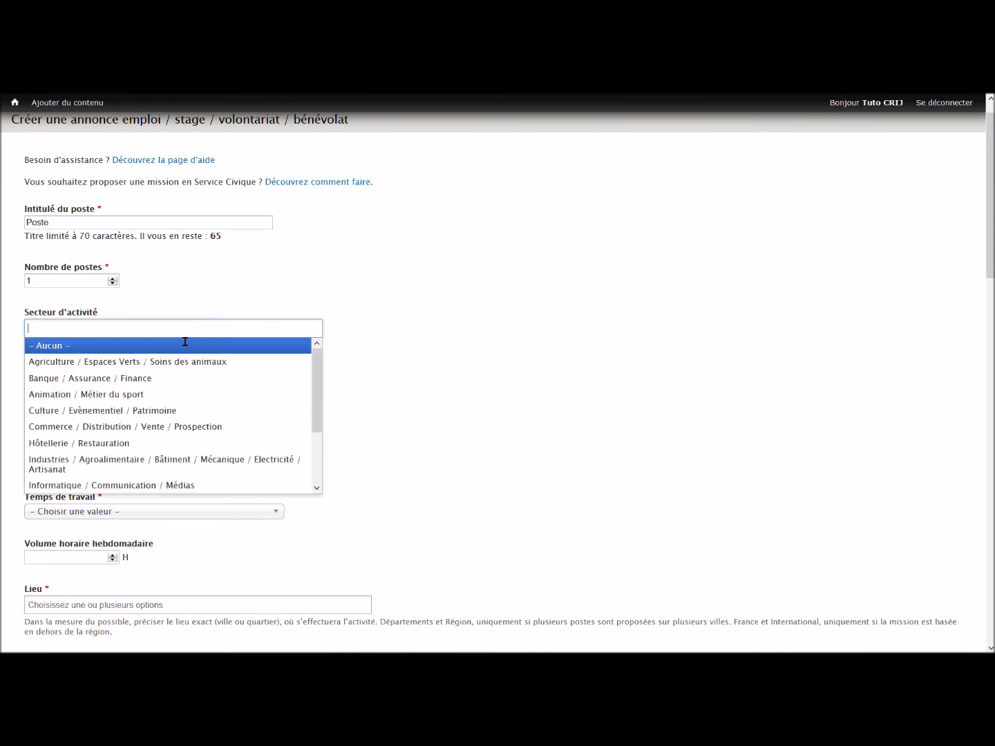
left_click(156, 395)
scroll(321, 382, "down", 3)
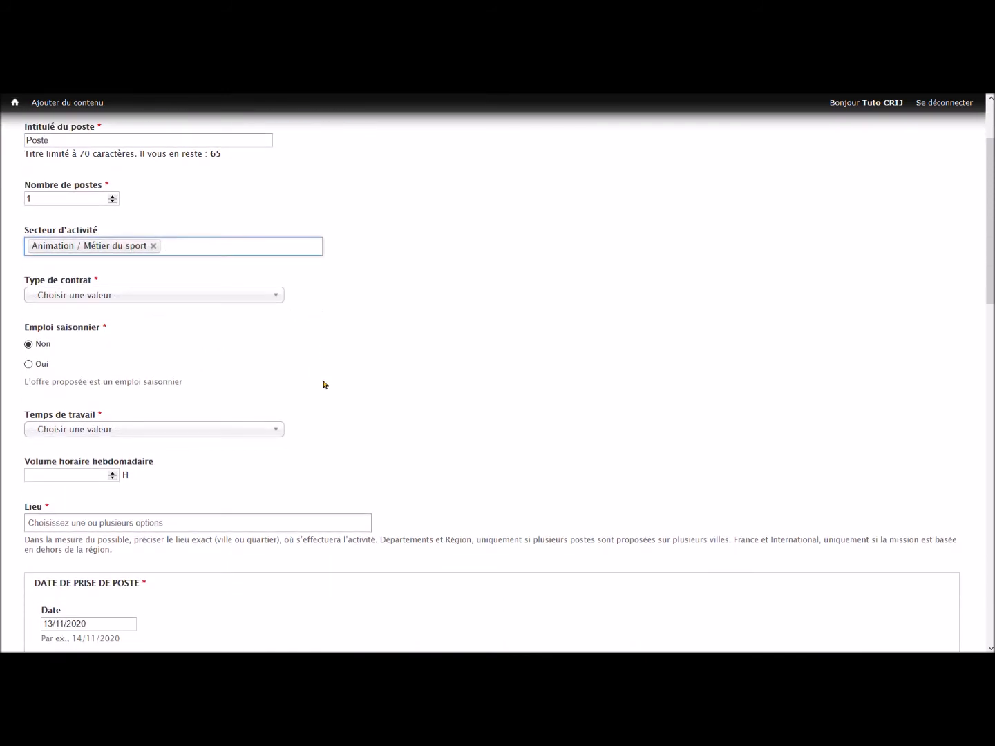
left_click(251, 294)
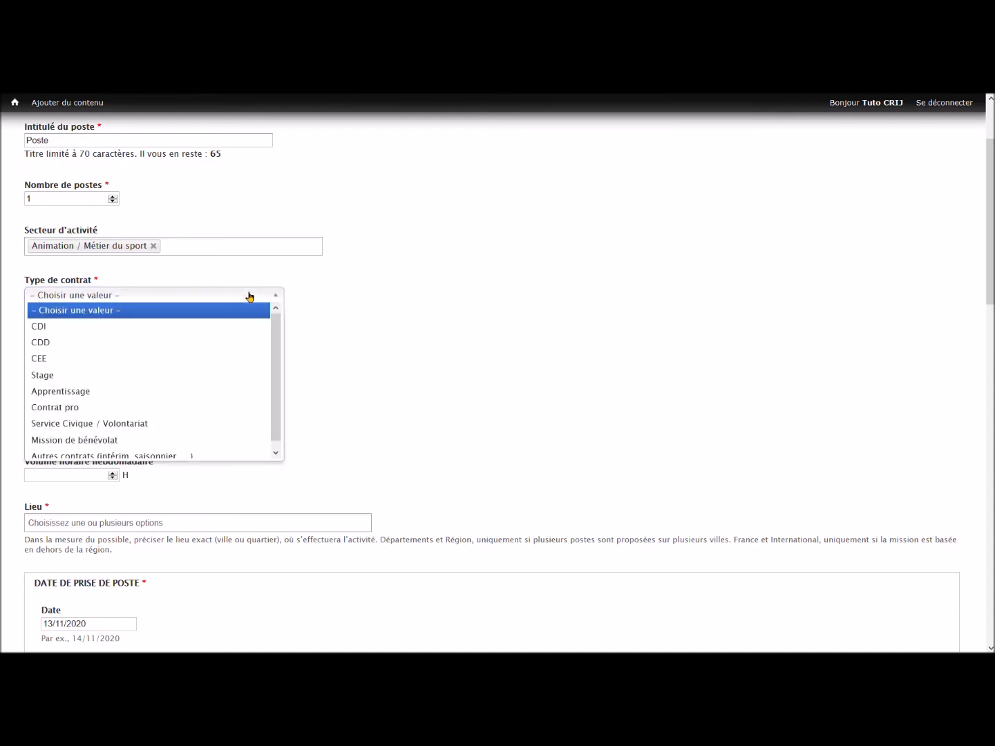
left_click(222, 326)
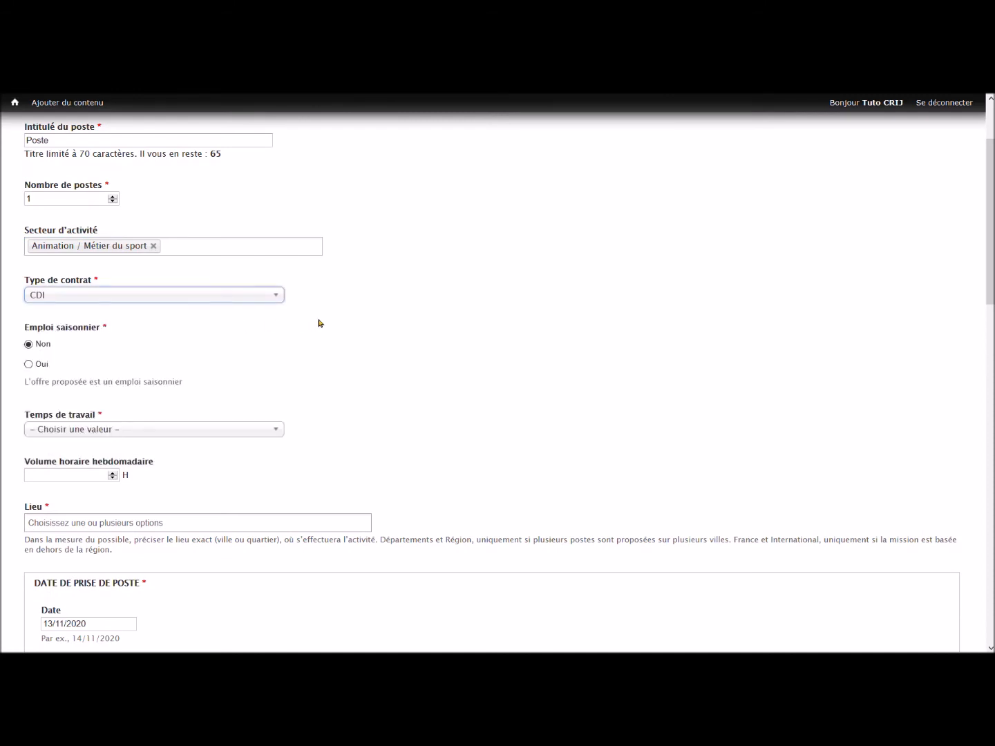
Set the working time to "Temps plein" and the weekly hours to 35
scroll(320, 323, "down", 1)
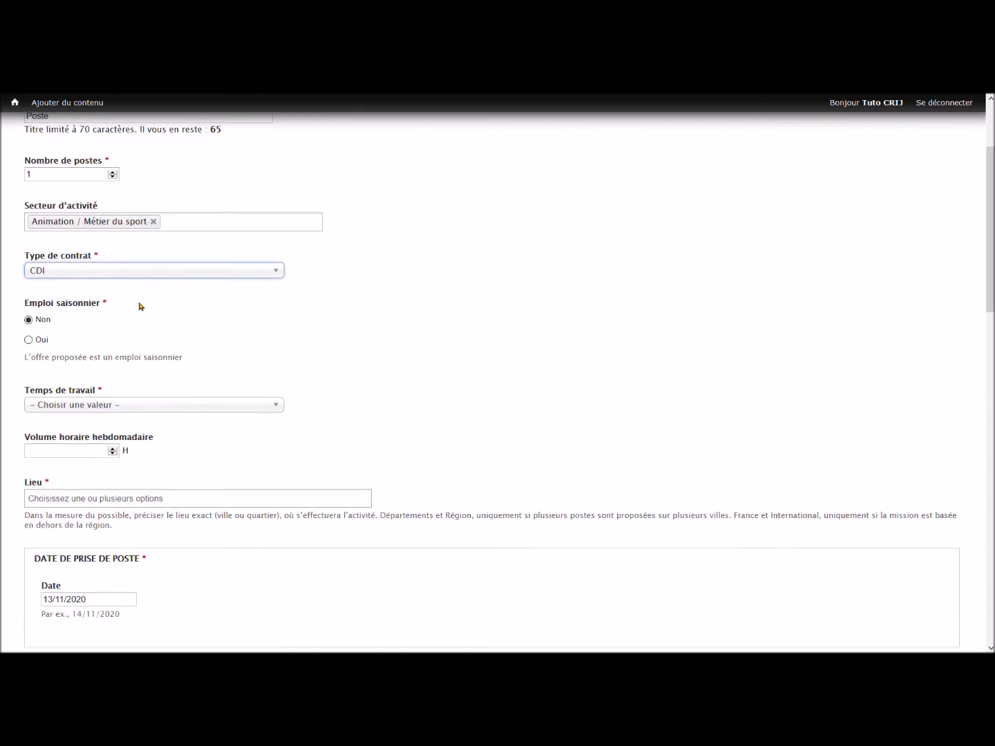
scroll(140, 306, "down", 1)
scroll(140, 306, "down", 2)
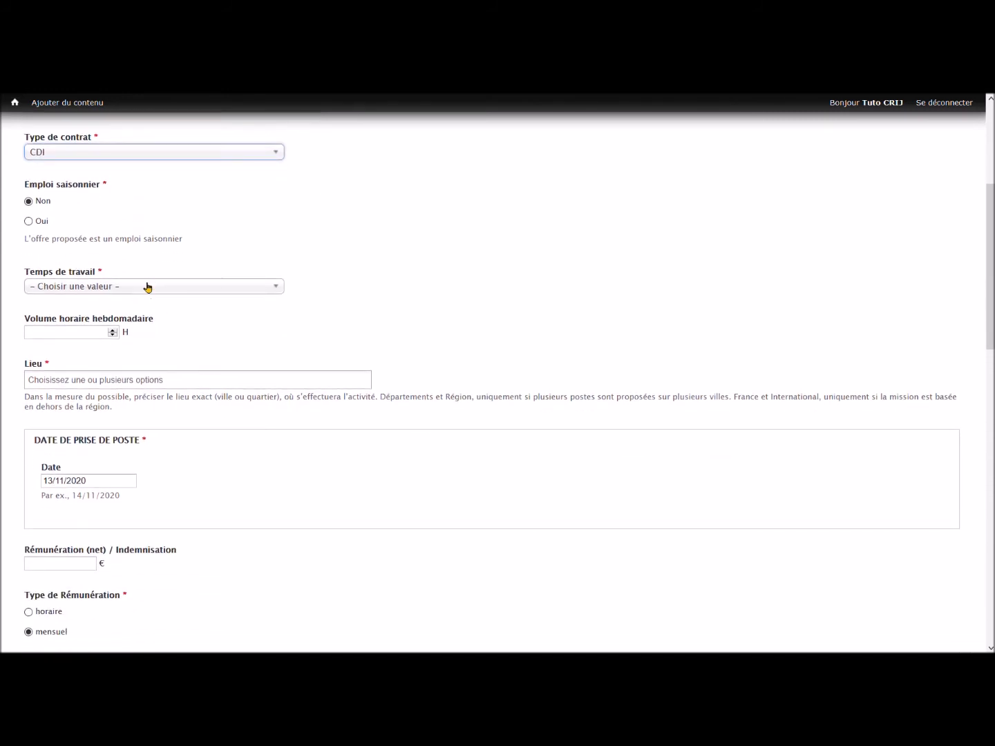
left_click(146, 286)
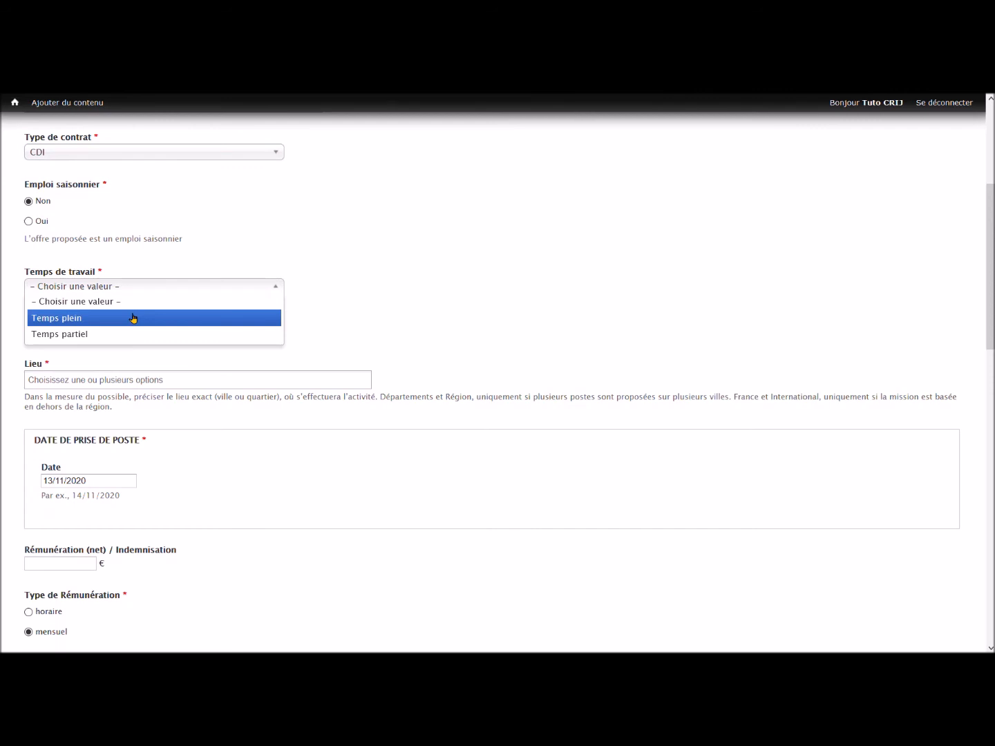
left_click(134, 318)
left_click(83, 334)
type("35")
key("ctrl+a")
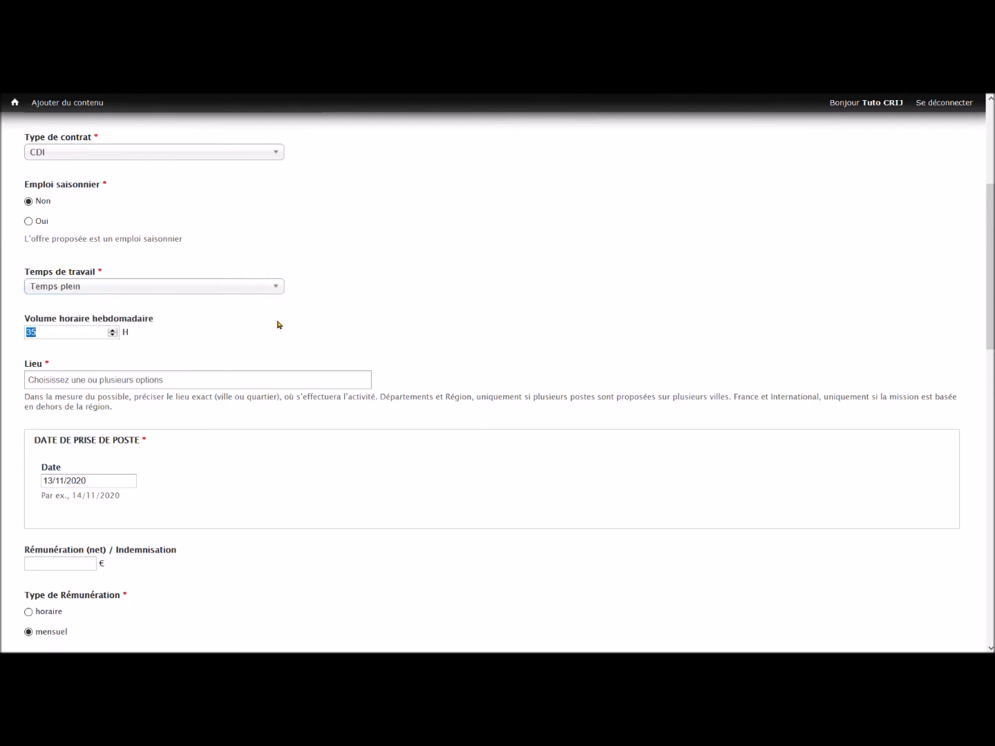
Add Saint-Herblain as the job's location and set the start date to 30/11/2020
scroll(278, 324, "down", 1)
left_click(256, 317)
type("Sai")
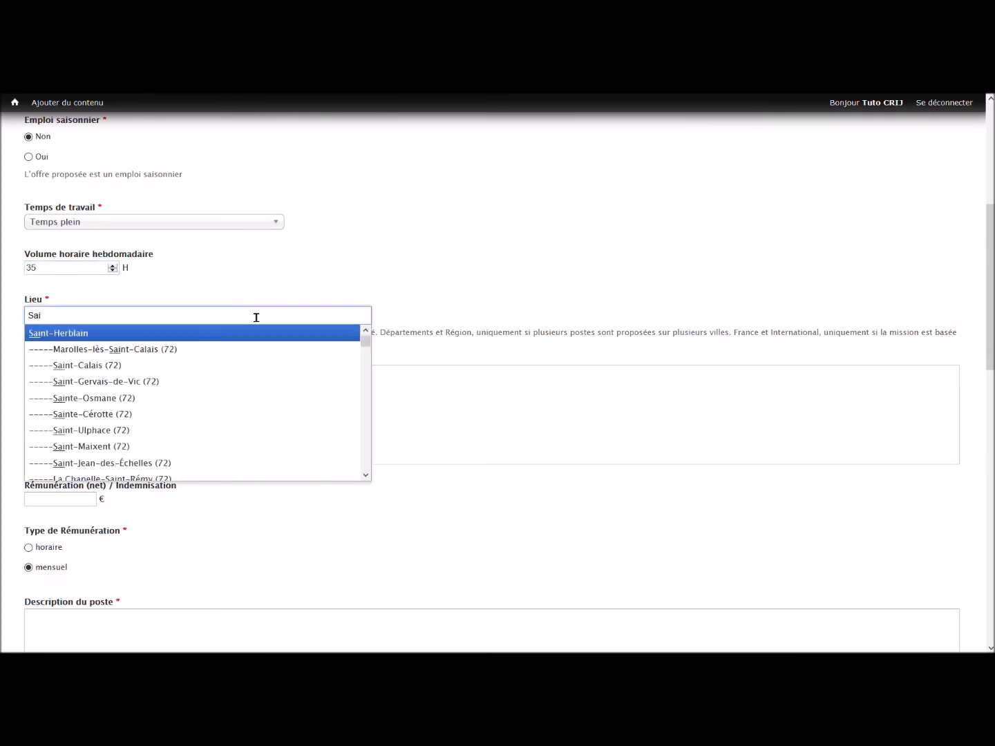
left_click(184, 333)
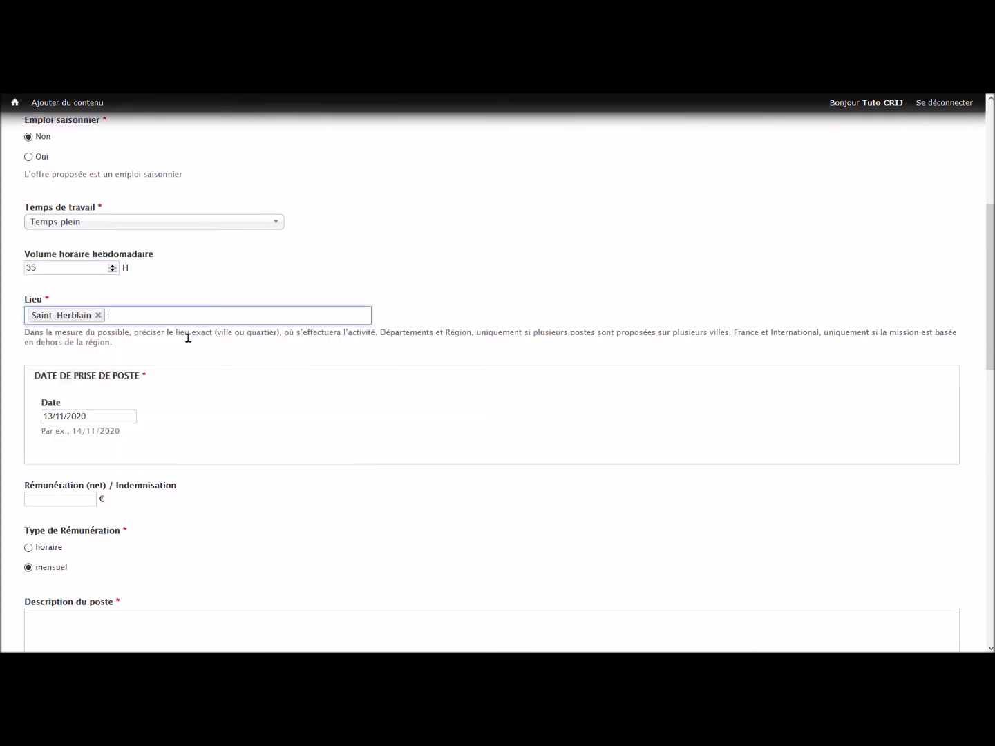
scroll(254, 409, "down", 1)
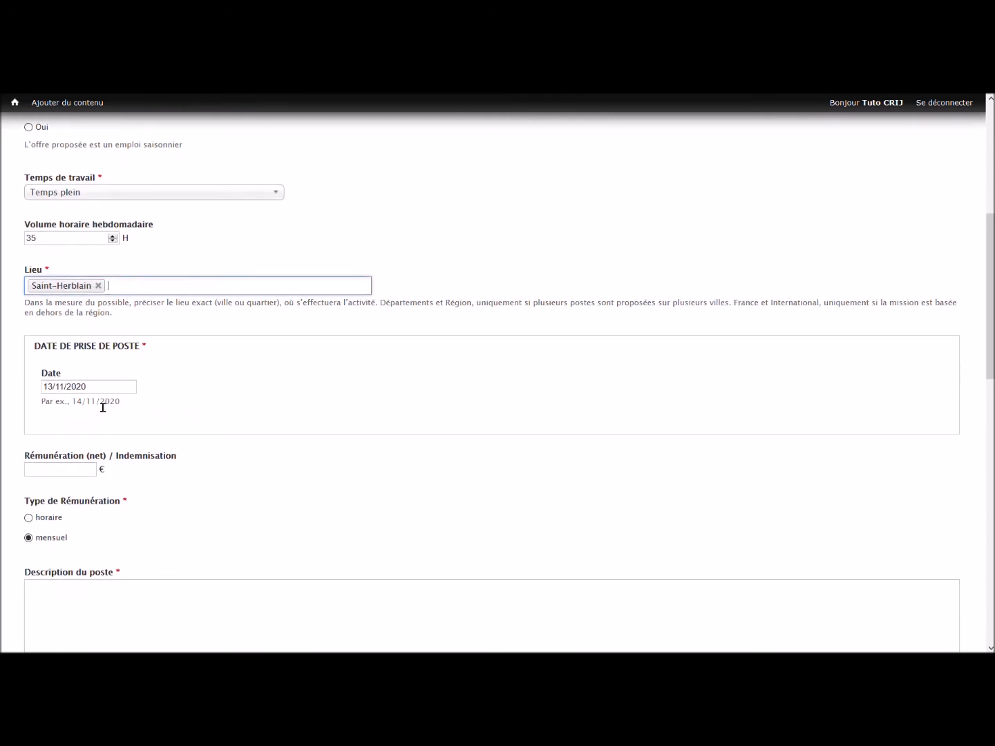
left_click(105, 391)
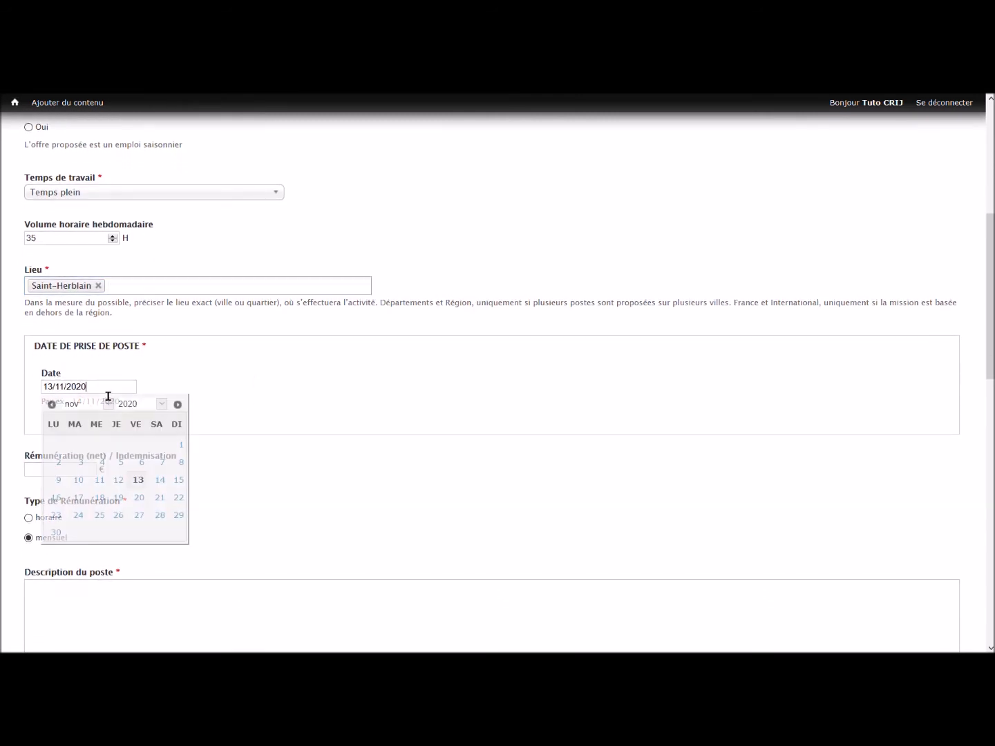
left_click(57, 532)
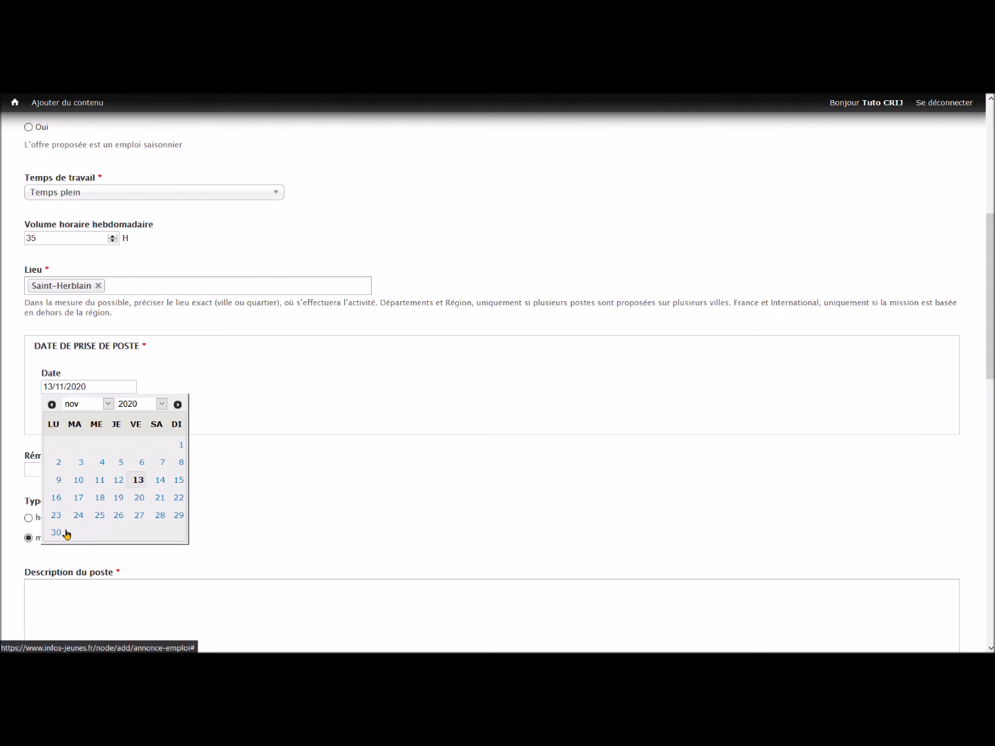
Enter a net pay of 900 € and fill in the job description with "Description du poste."
scroll(222, 411, "down", 1)
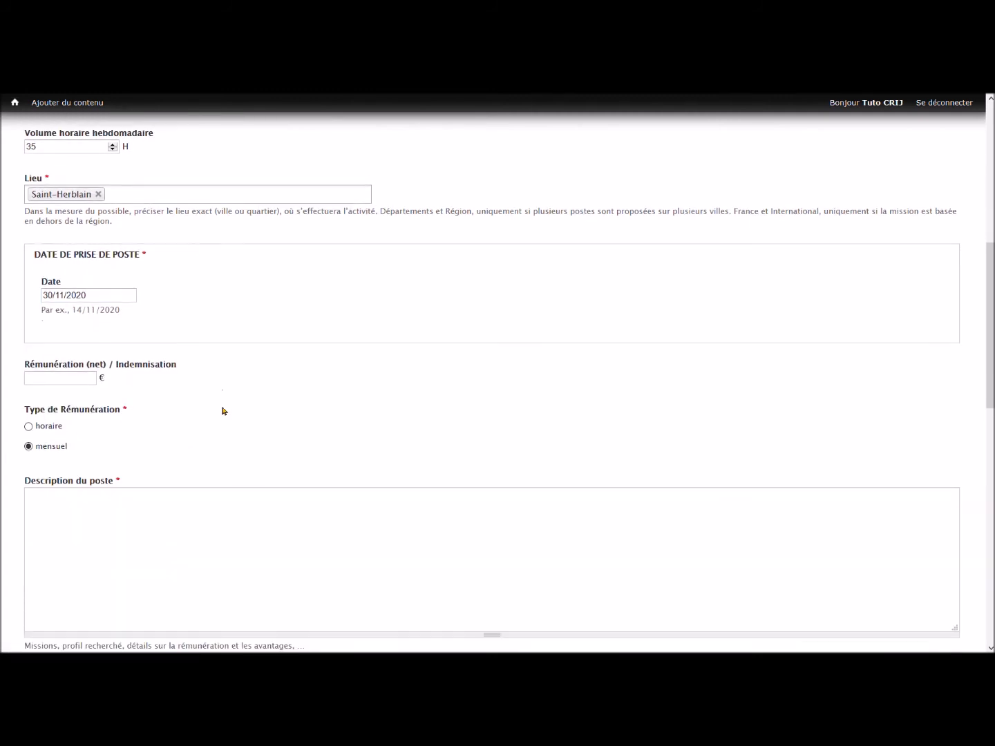
left_click(87, 380)
type("900")
scroll(215, 395, "down", 1)
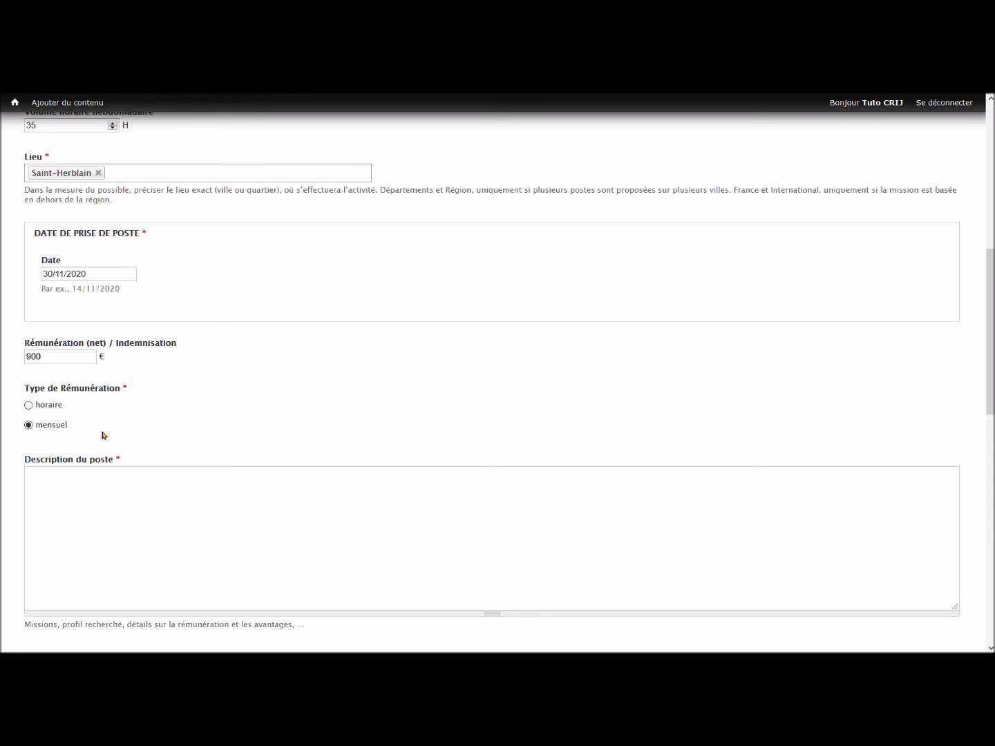
scroll(103, 436, "down", 3)
left_click(107, 403)
type("D")
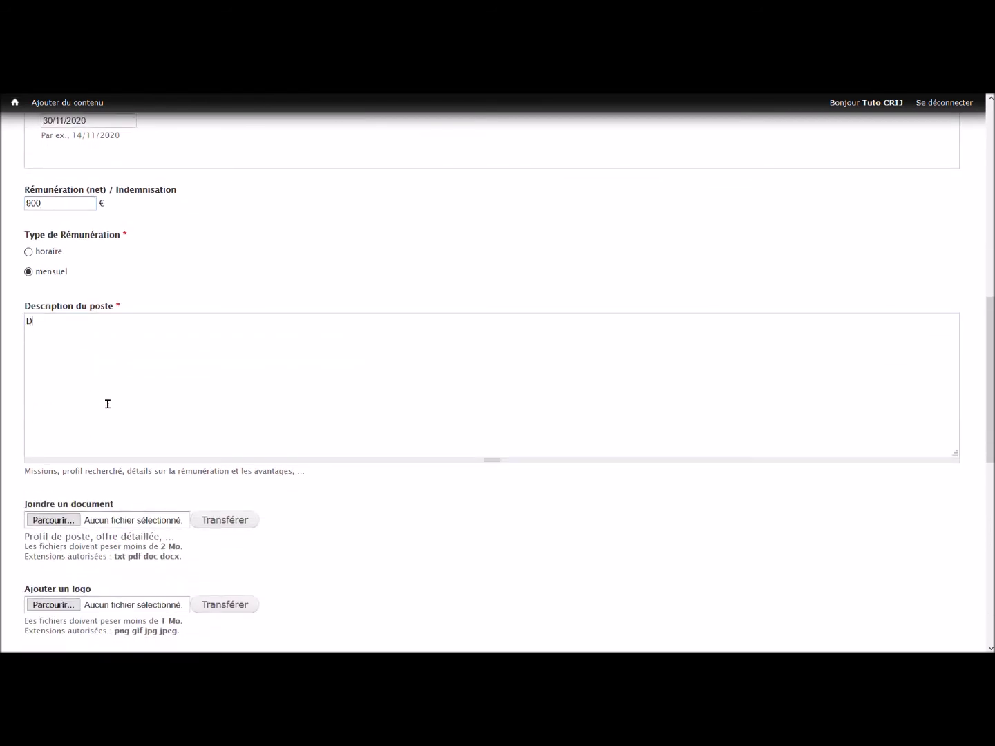
type("escription du poste.")
Upload the image crij_actu.jpg as the ad's logo
scroll(107, 403, "down", 3)
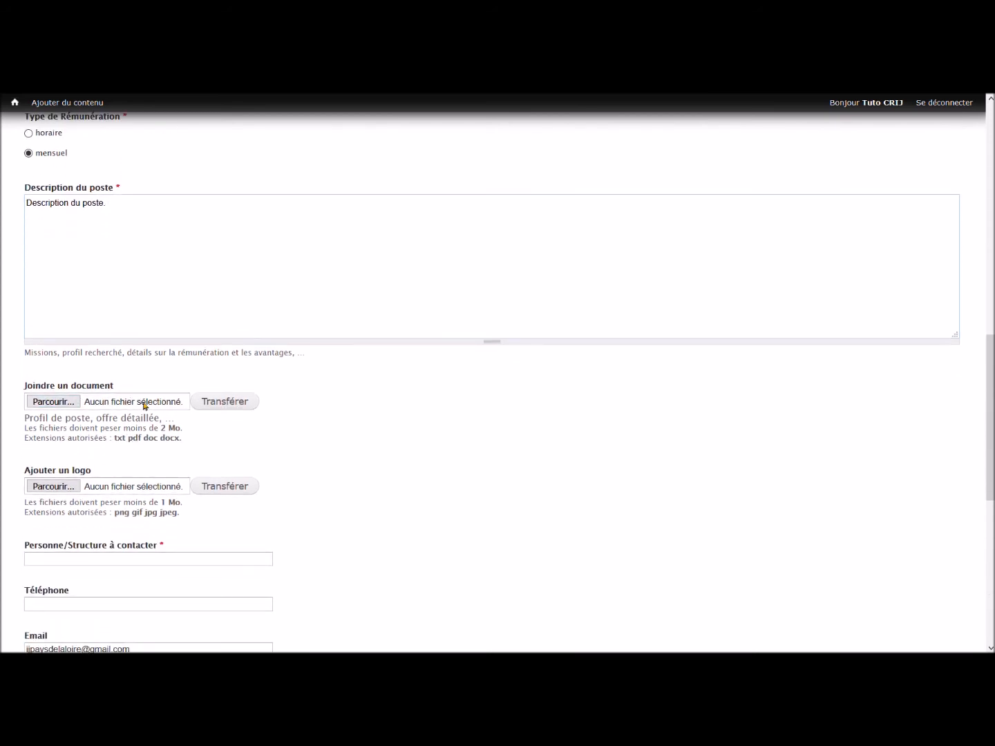
scroll(145, 406, "down", 2)
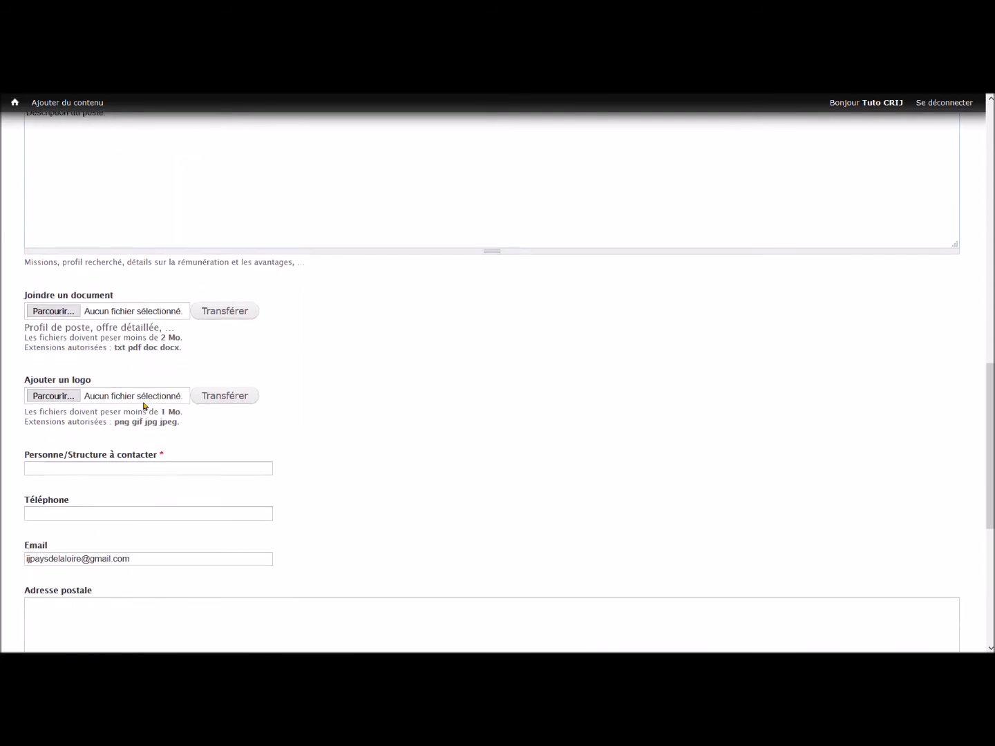
left_click(56, 394)
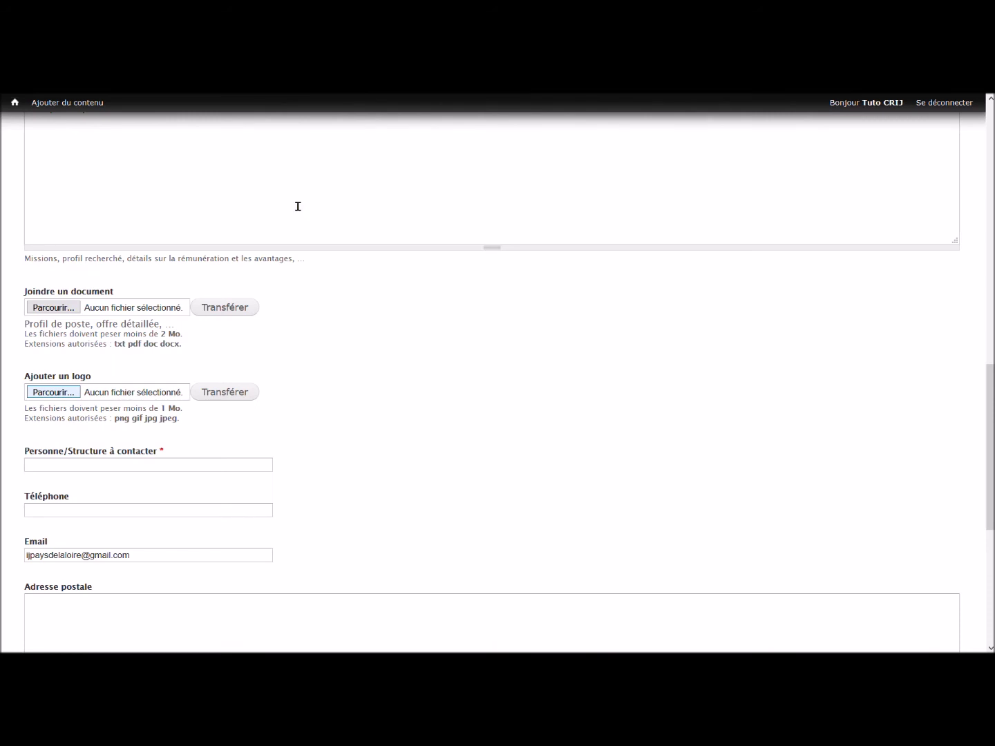
left_click(245, 395)
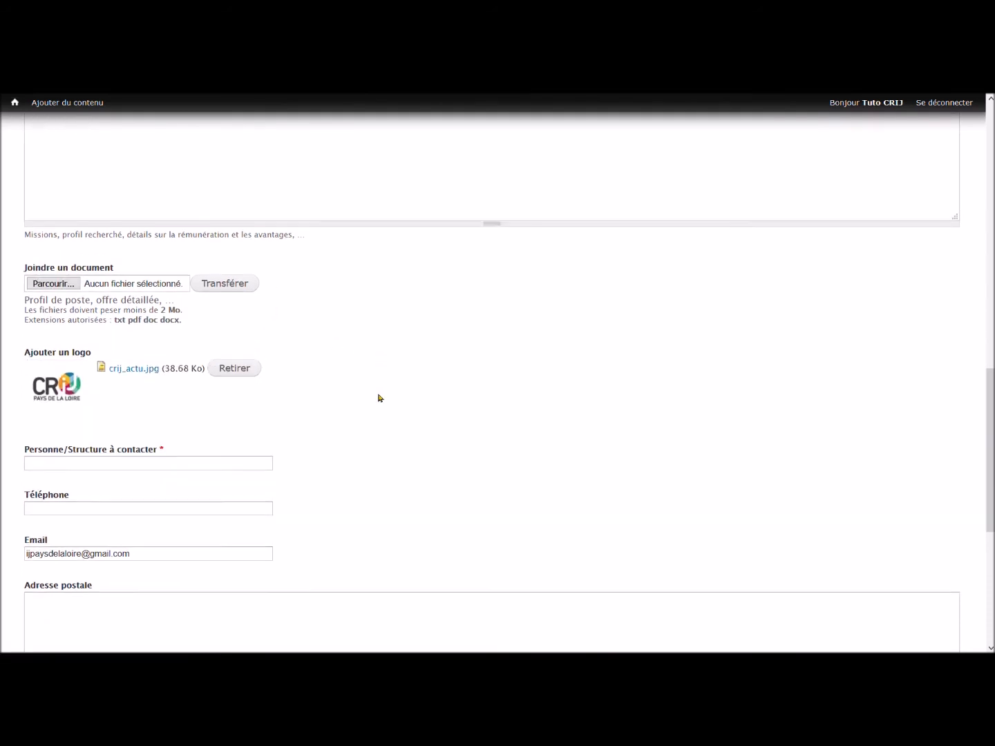
Enter "Nom" as the person or organisation to contact for the ad
scroll(379, 398, "down", 3)
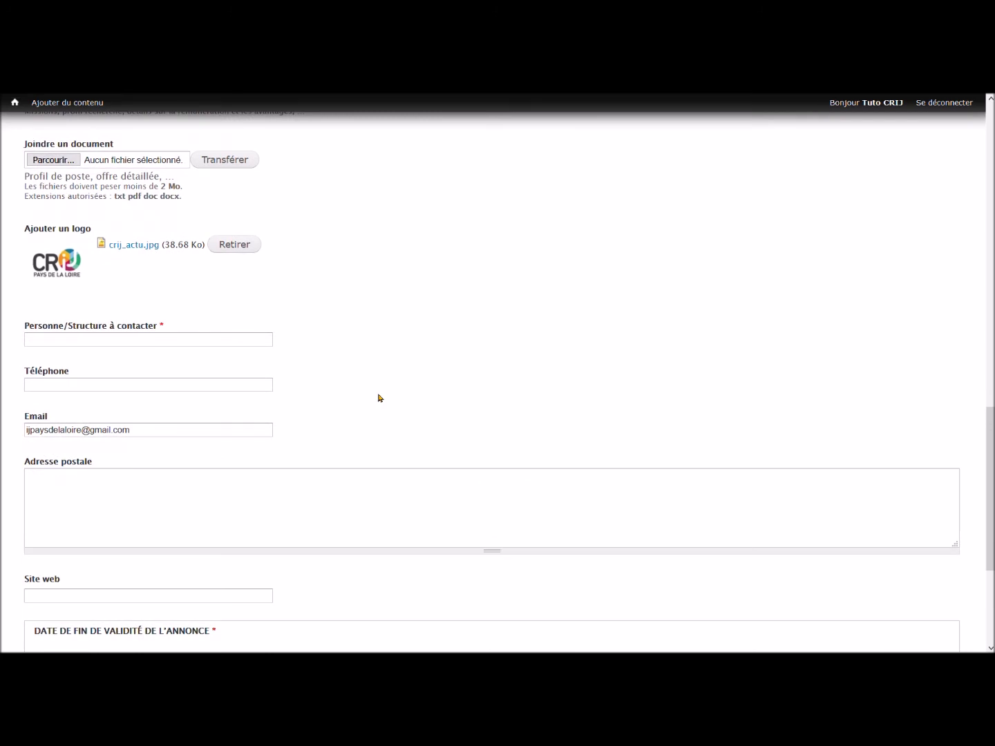
left_click(226, 351)
type("Nom")
Set the ad's validity end date to 31/12/2020 and save the ad
scroll(199, 493, "down", 3)
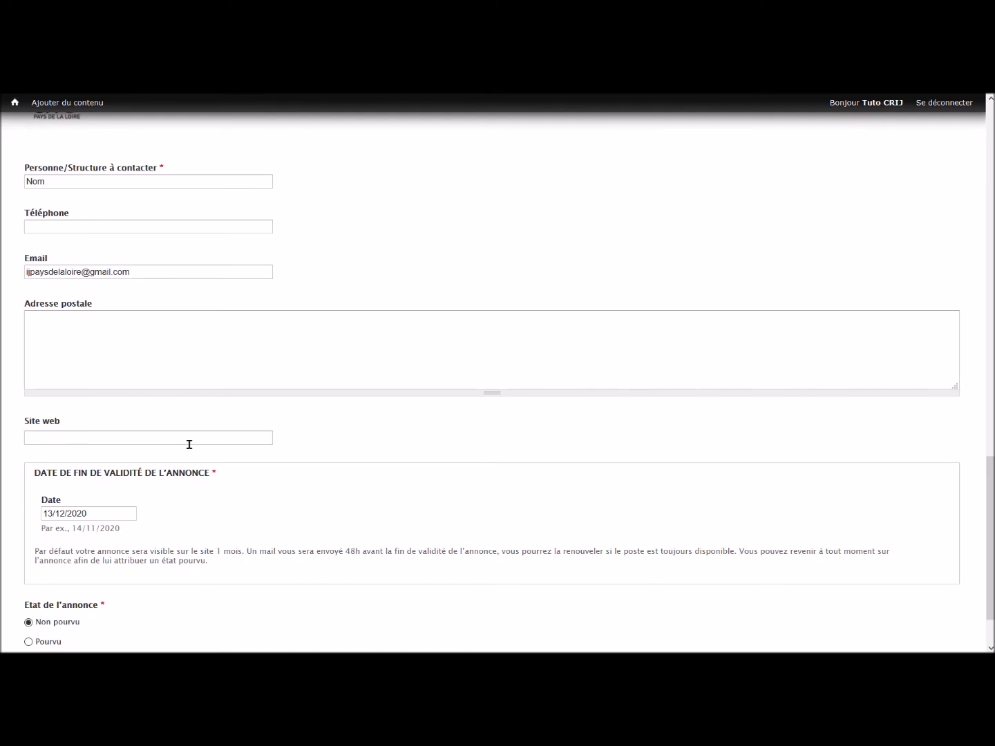
scroll(189, 444, "down", 1)
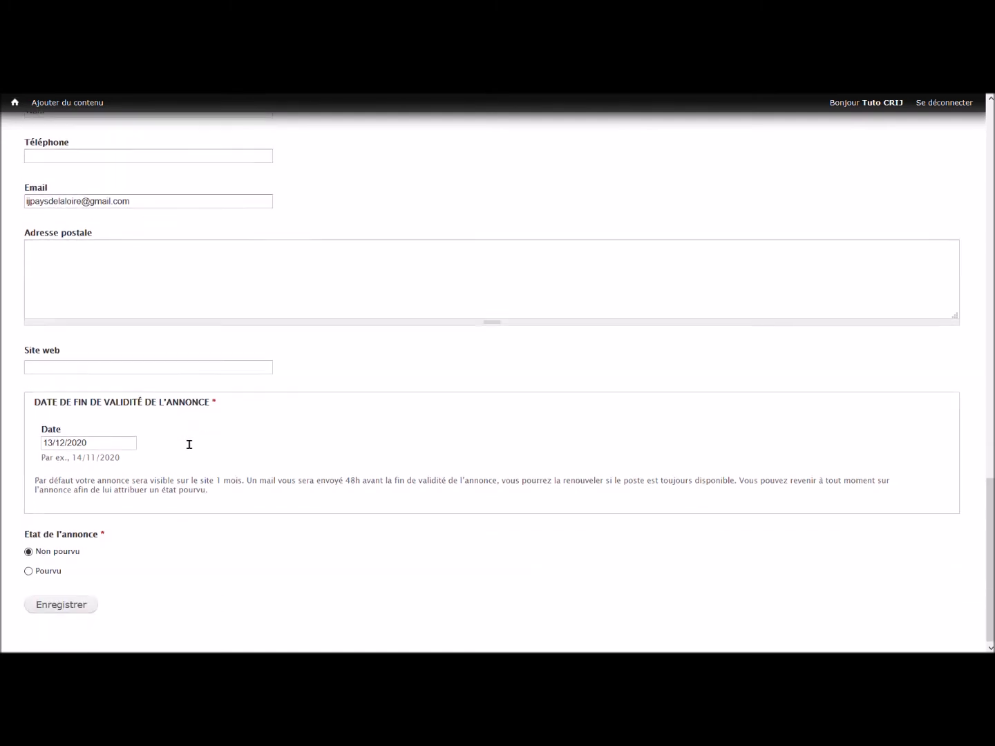
left_click(109, 446)
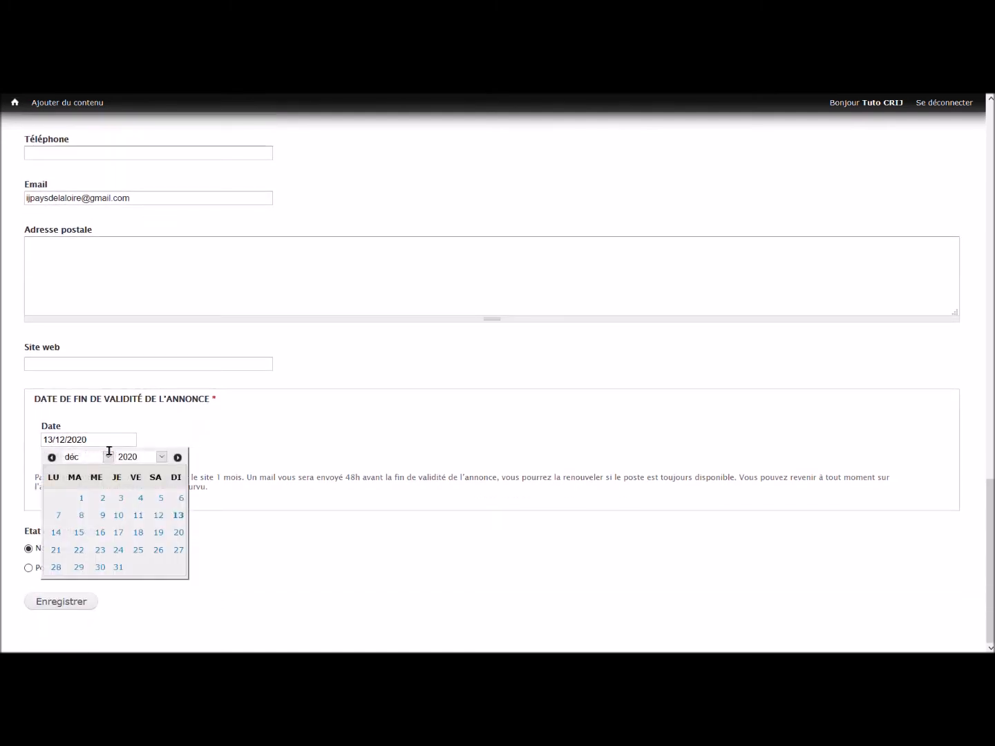
left_click(119, 567)
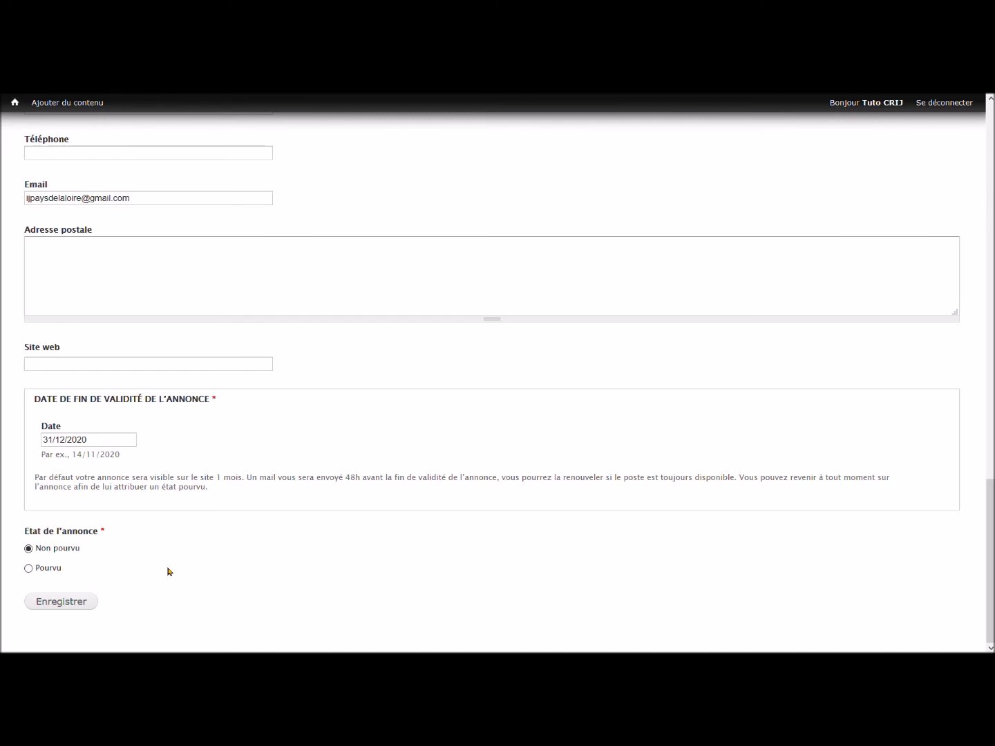
left_click(72, 603)
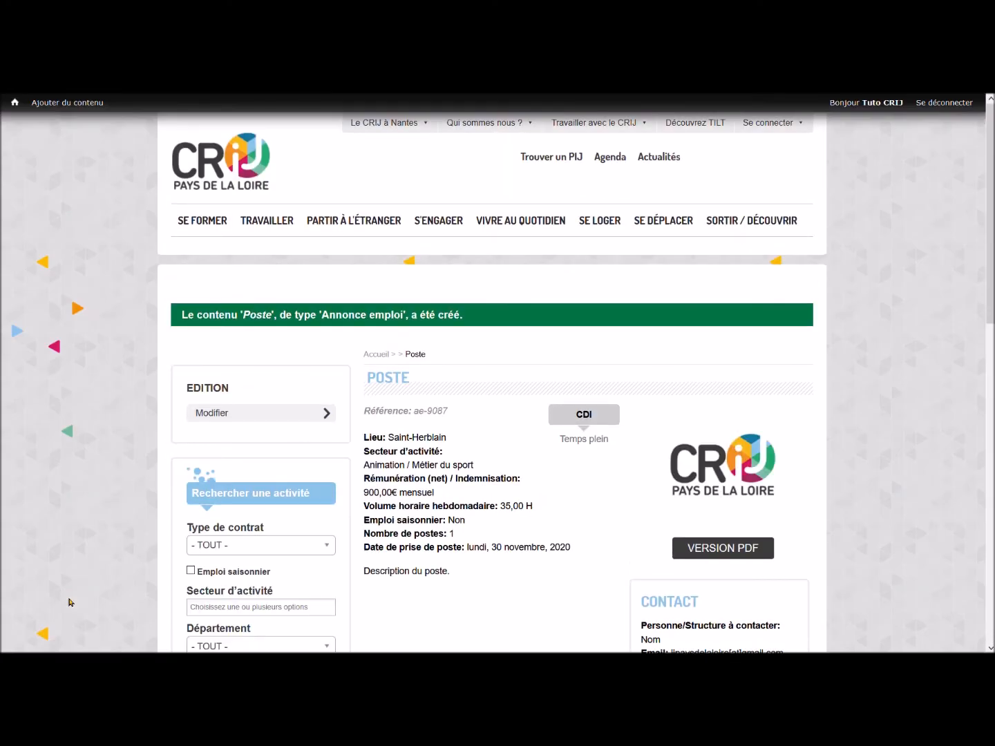
Reopen the published "Poste" ad for editing, change its status to "Pourvu", and save it
scroll(70, 602, "down", 2)
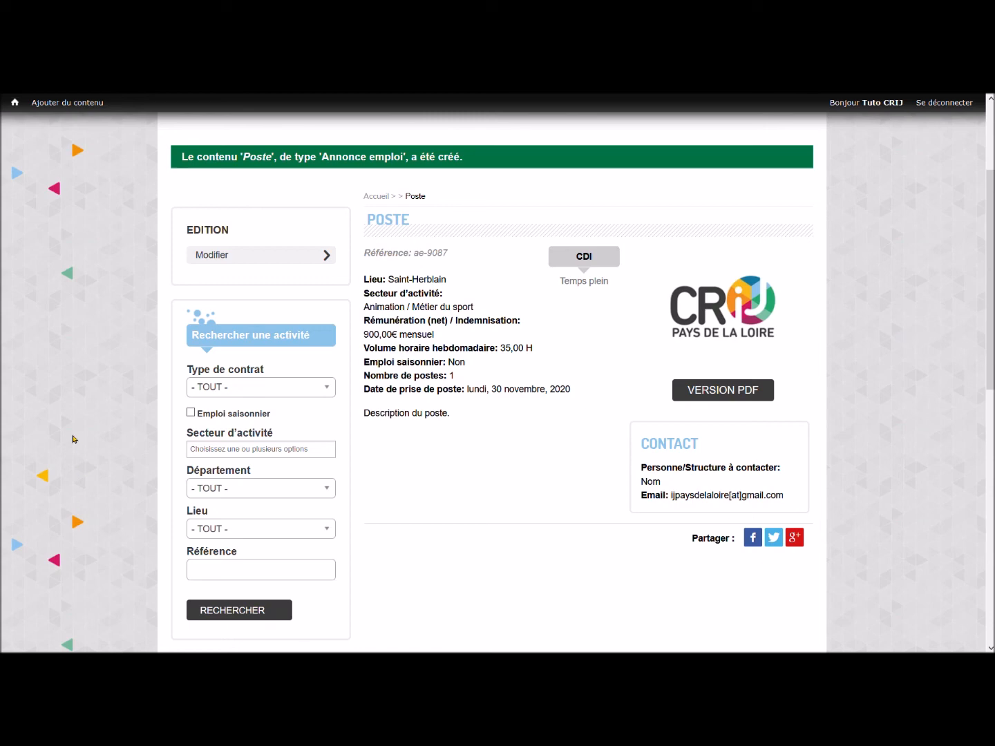
left_click(252, 258)
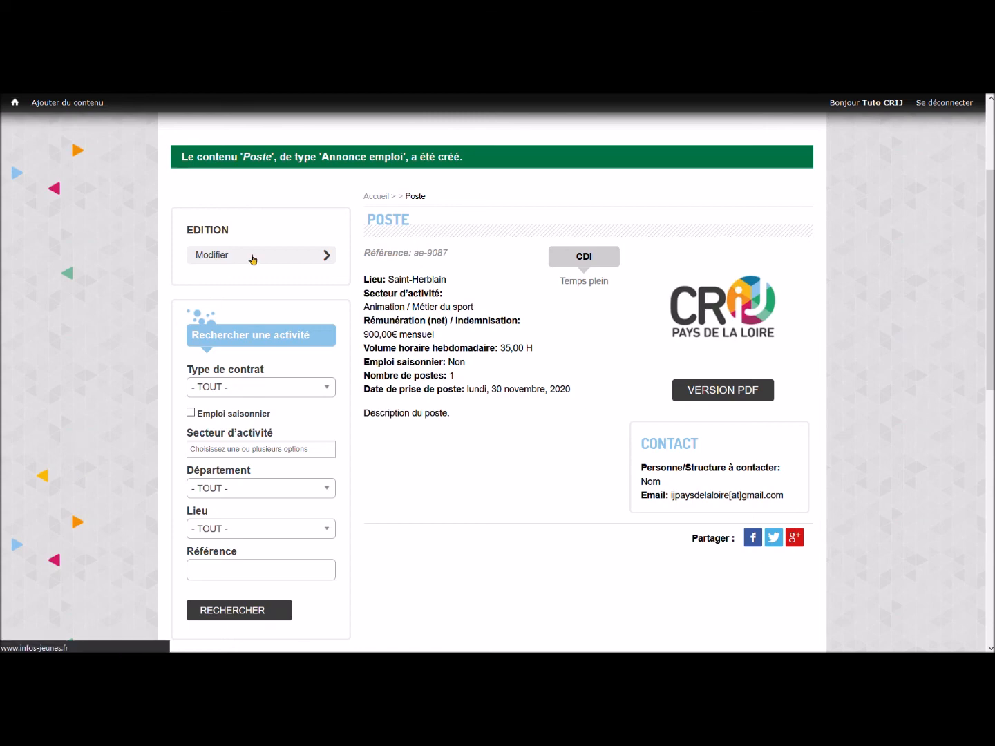
scroll(395, 296, "down", 20)
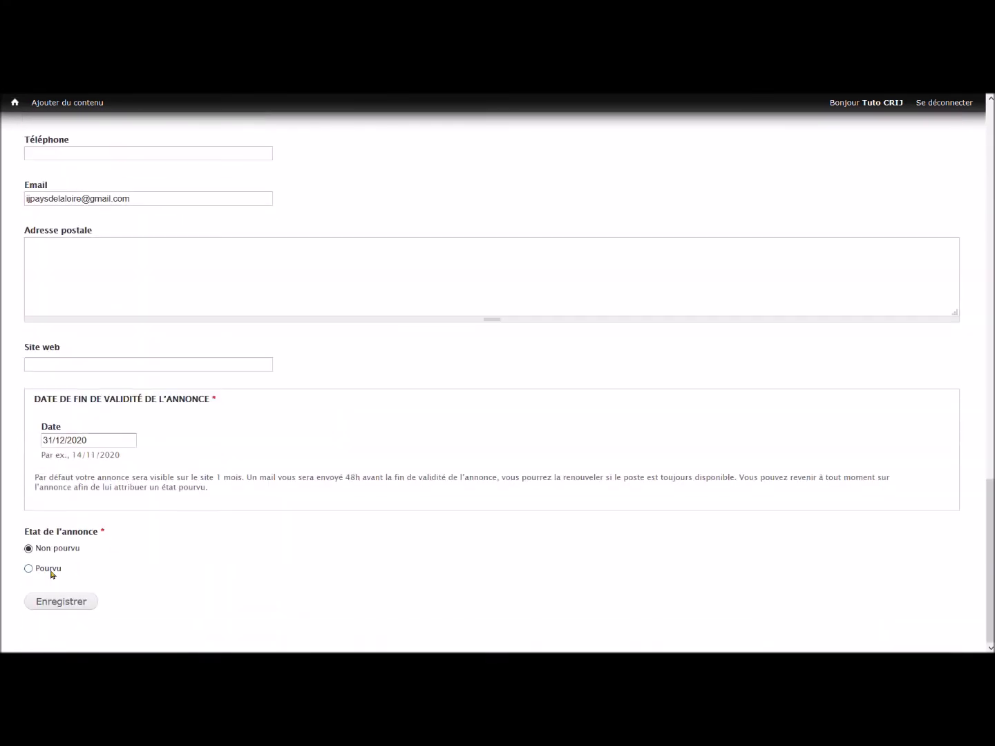
left_click(28, 569)
left_click(77, 602)
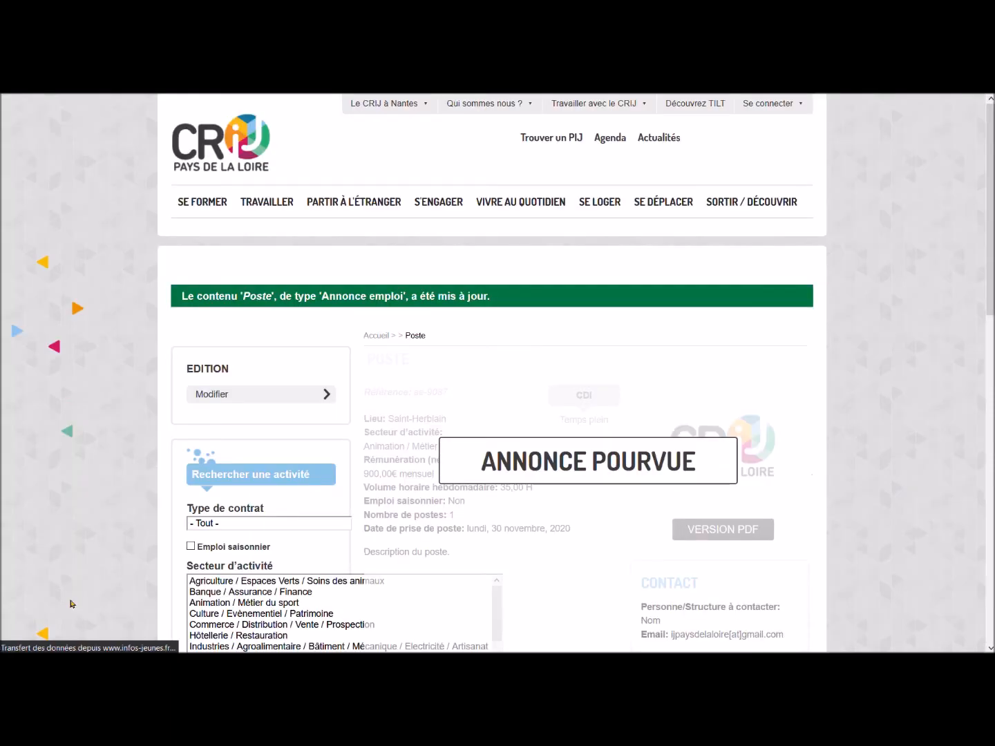
scroll(71, 604, "down", 2)
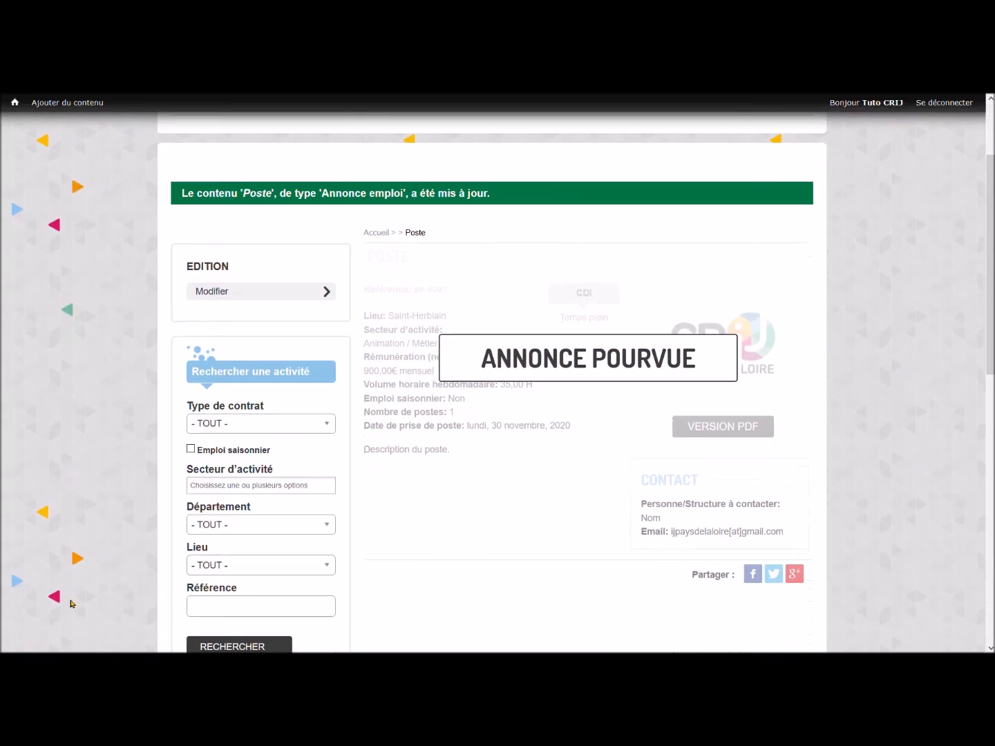